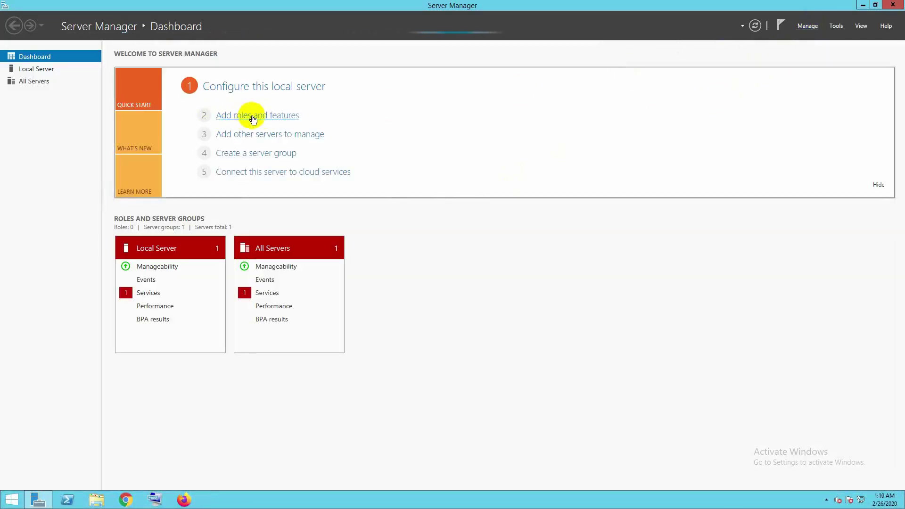
click(808, 26)
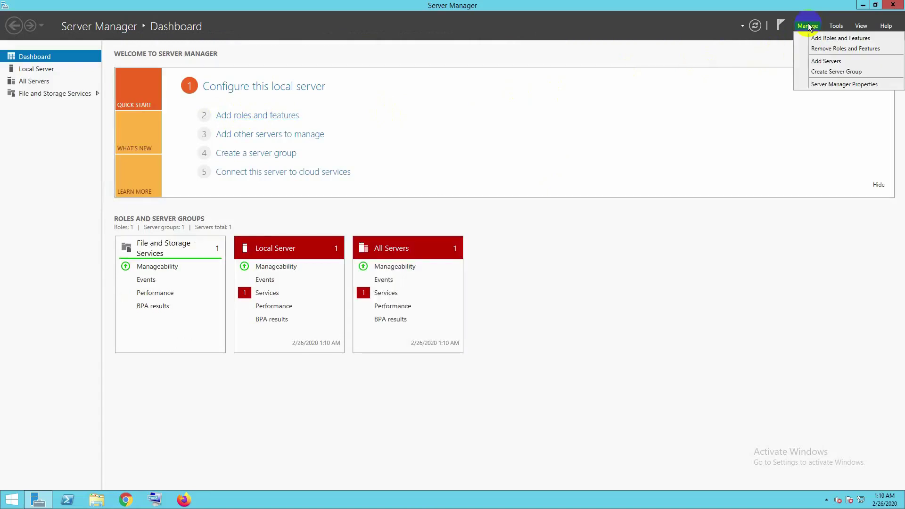
click(836, 38)
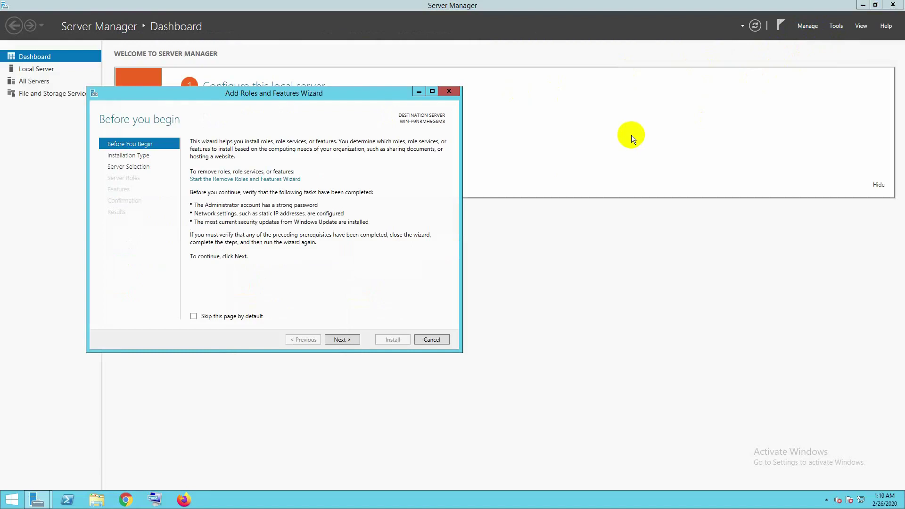
click(893, 4)
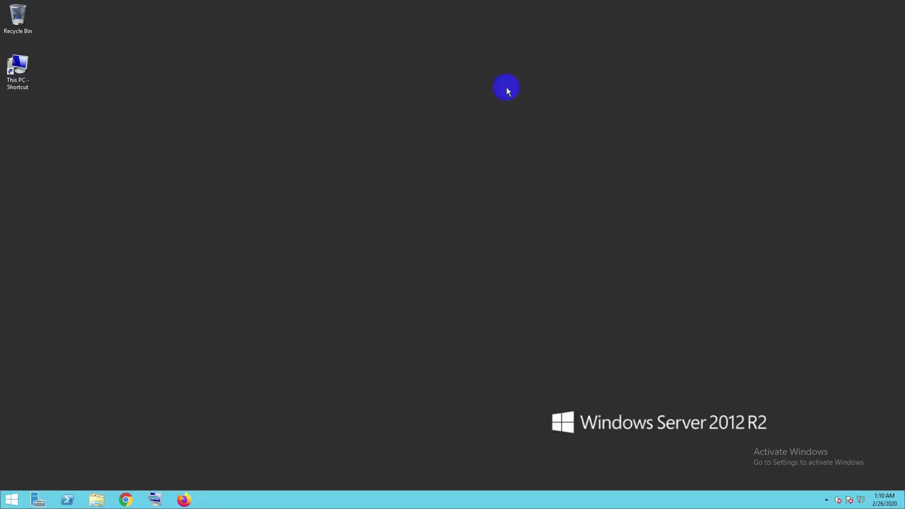
- Open Local Disk (C:) from the This PC shortcut to view its folders
double_click(19, 66)
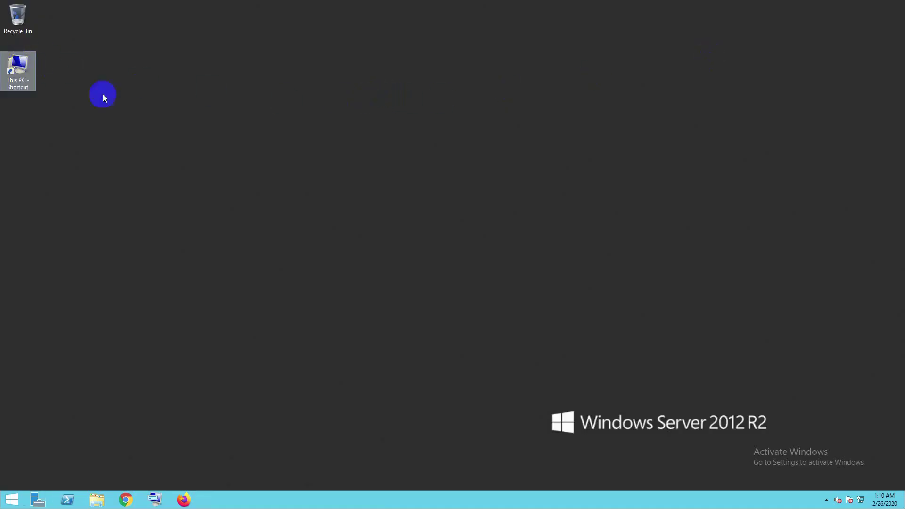
double_click(202, 135)
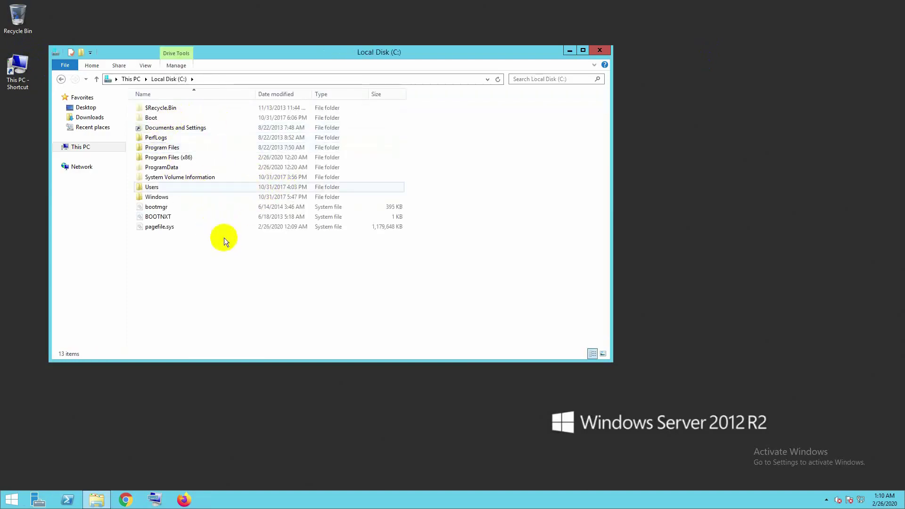
- Start the Add Roles and Features Wizard in Server Manager and advance to server role selection, keeping the default installation type and destination server
click(29, 504)
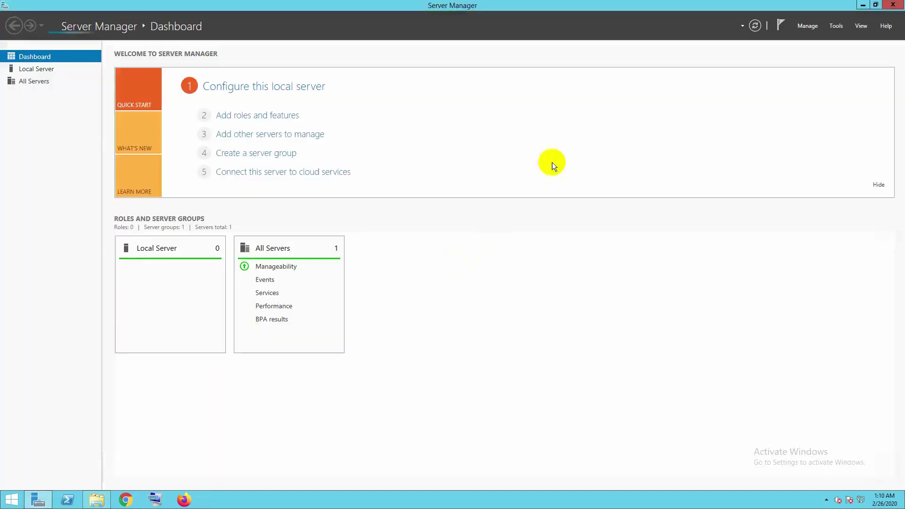
click(810, 26)
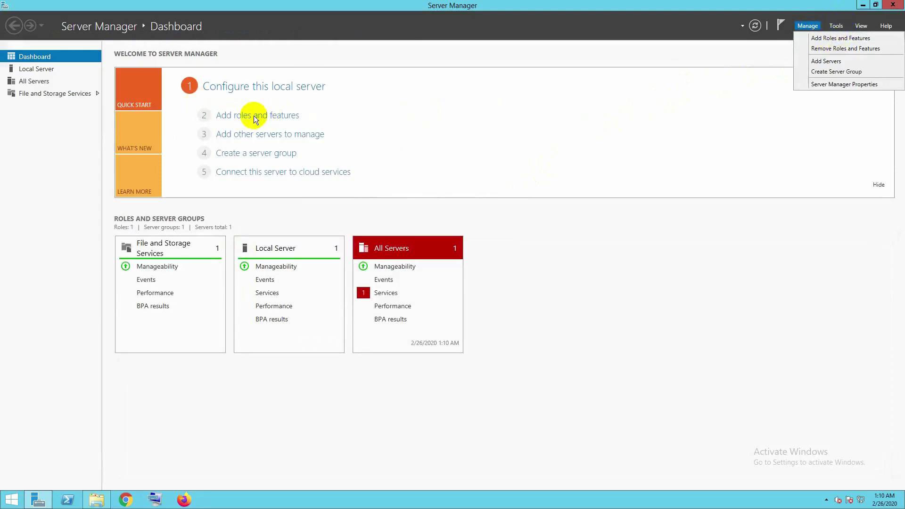
click(254, 115)
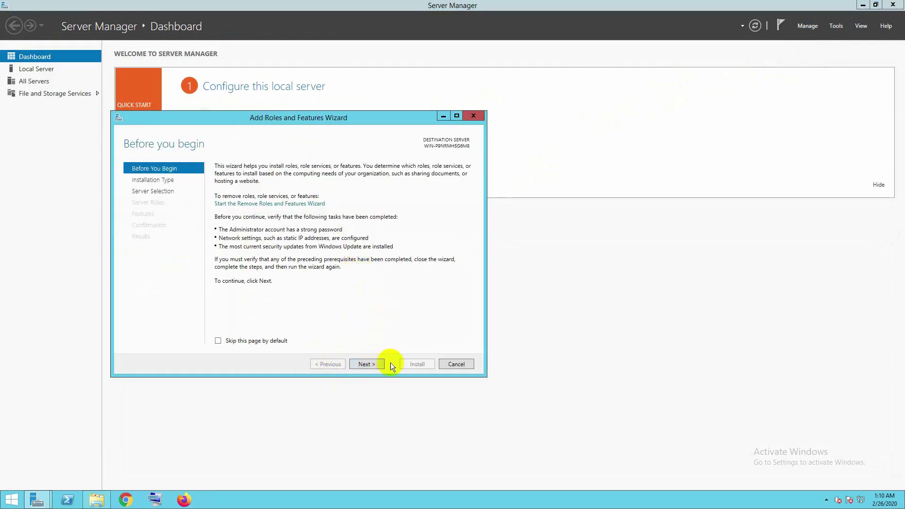
double_click(375, 365)
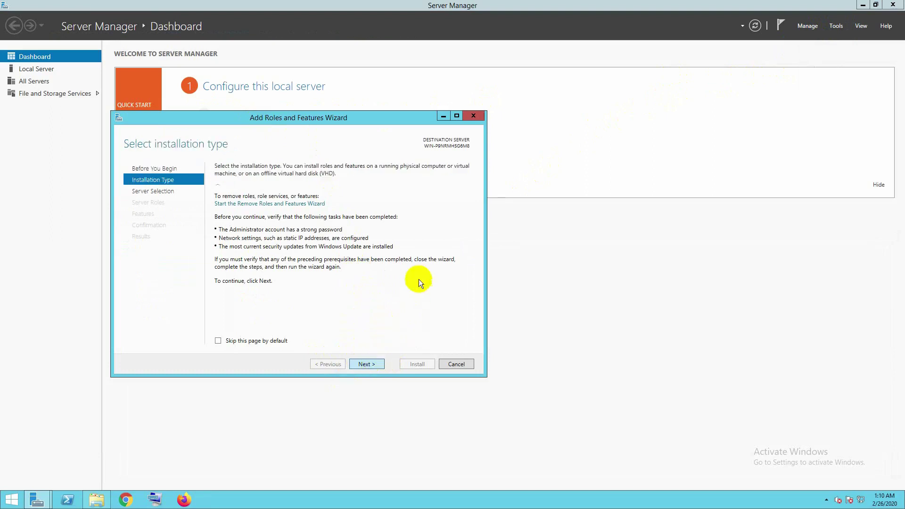
click(374, 364)
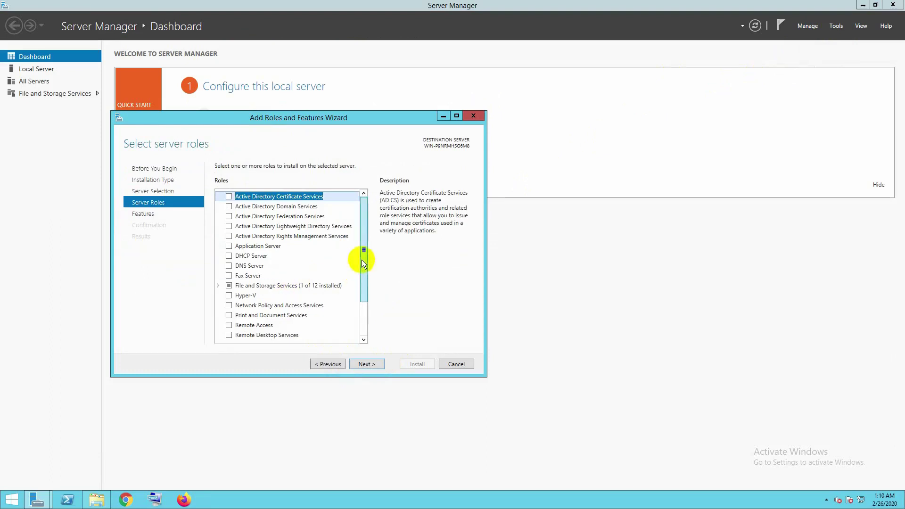
- Select the Web Server (IIS) role and add its required features, including the management tools
scroll(360, 293, down, 3)
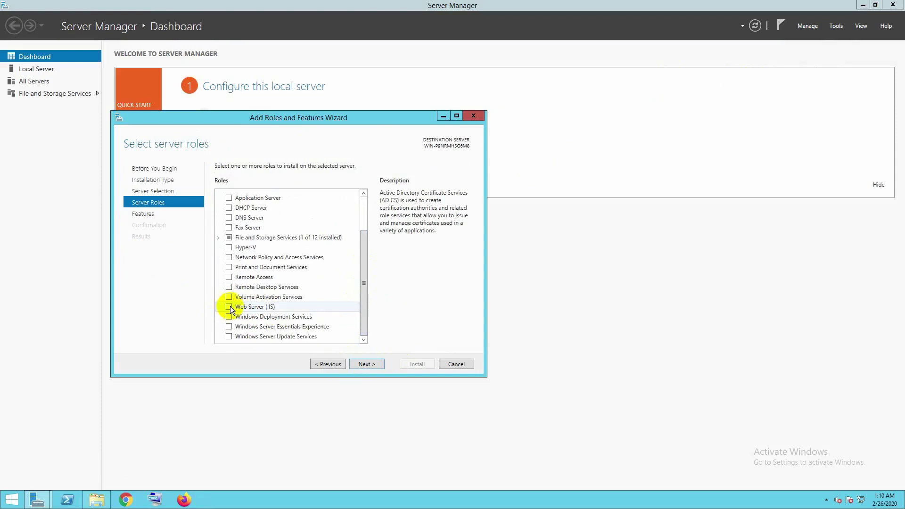
click(231, 307)
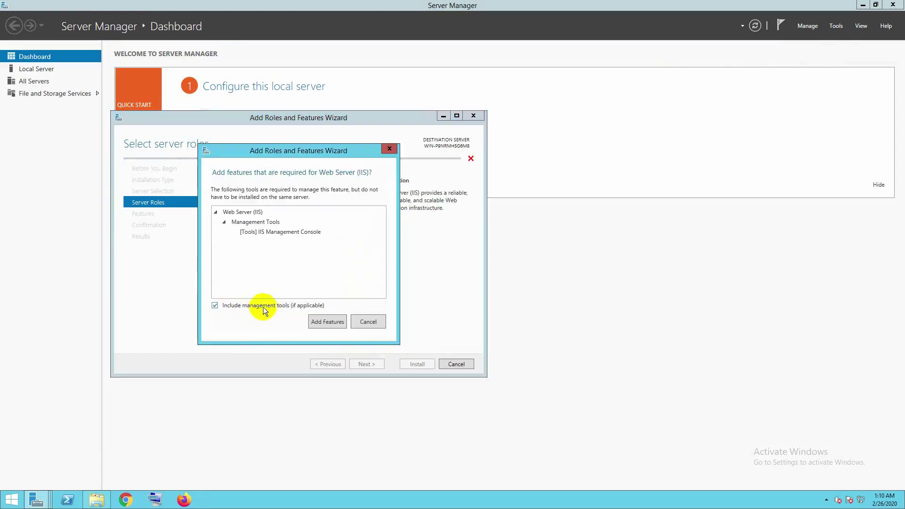
click(326, 321)
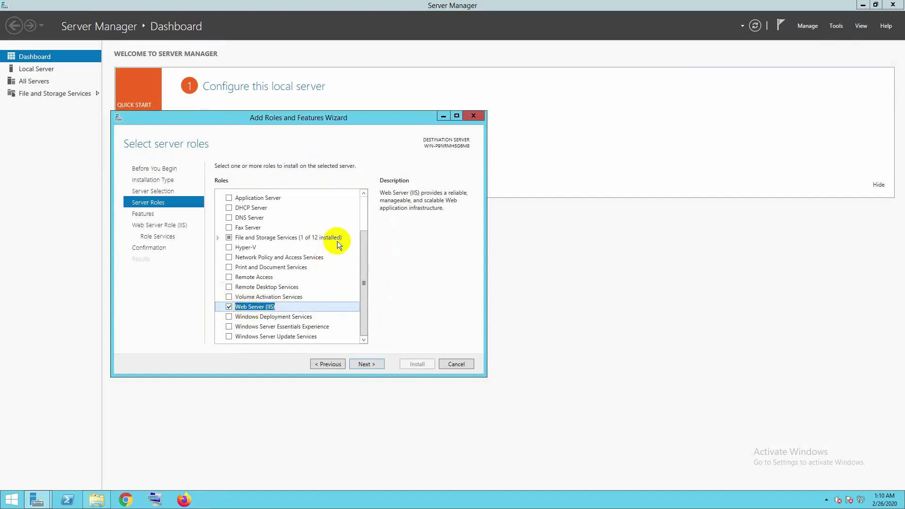
scroll(337, 242, up, 2)
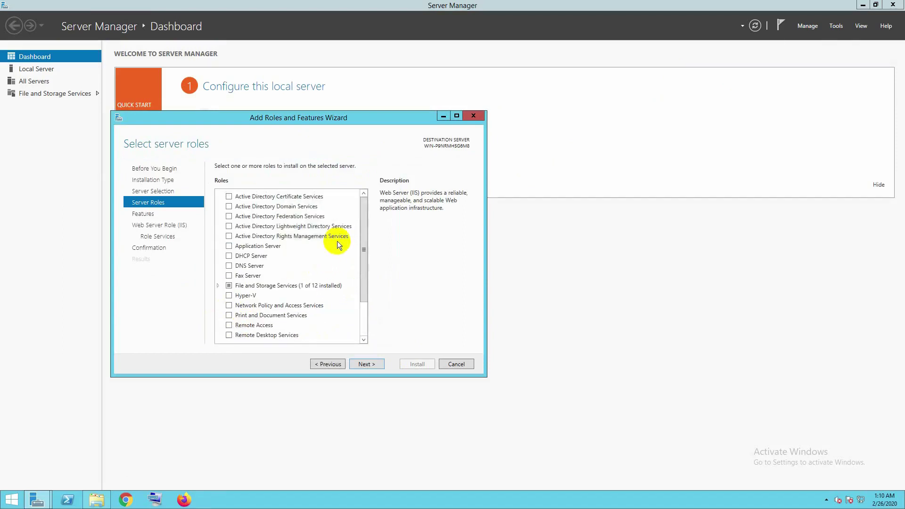
- Select .NET Framework 3.5 Features for installation and continue past the feature selection
click(366, 365)
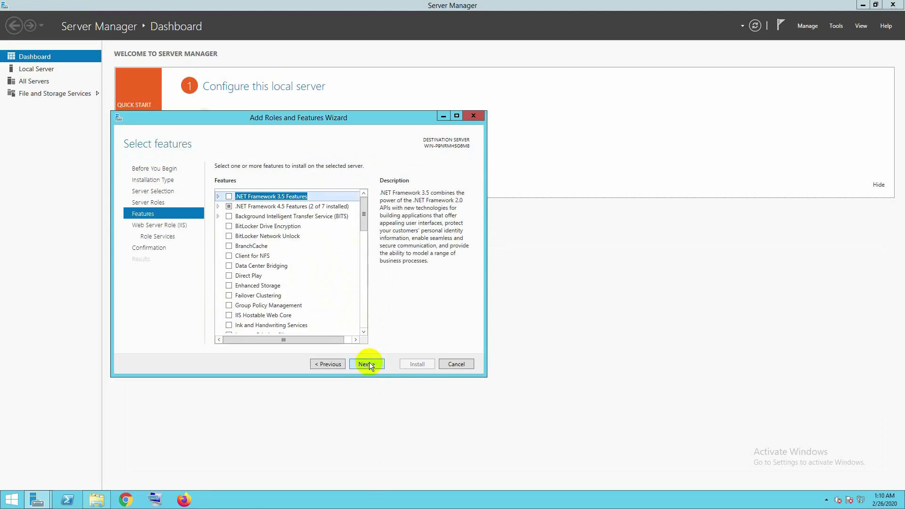
click(229, 196)
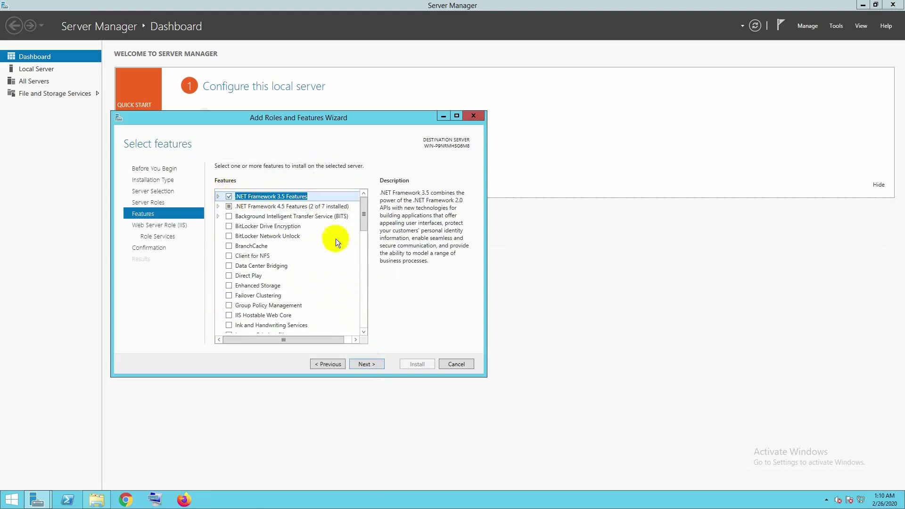
mouse_move(364, 231)
mouse_down()
mouse_move(367, 324)
mouse_move(364, 186)
mouse_up()
click(367, 364)
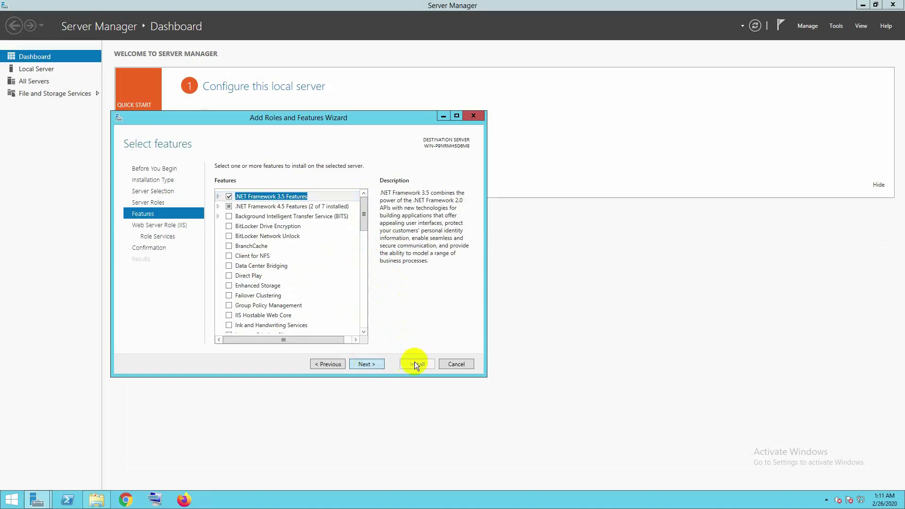
- Review the Web Server (IIS) role services, keep the default selection and continue to the installation confirmation
click(388, 363)
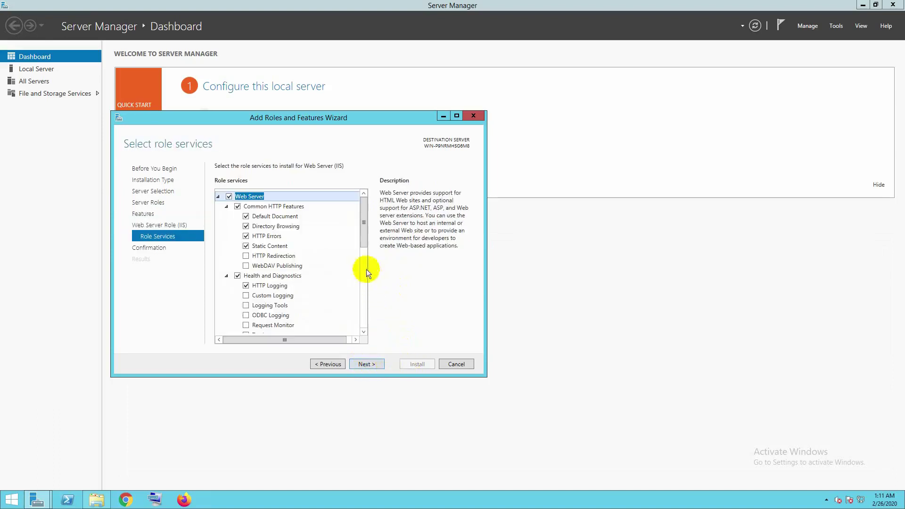
scroll(364, 276, down, 3)
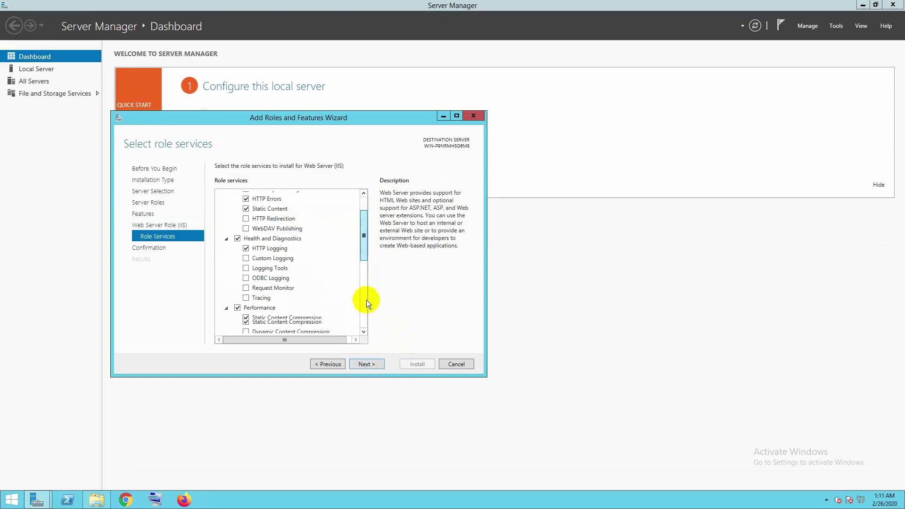
scroll(366, 306, down, 5)
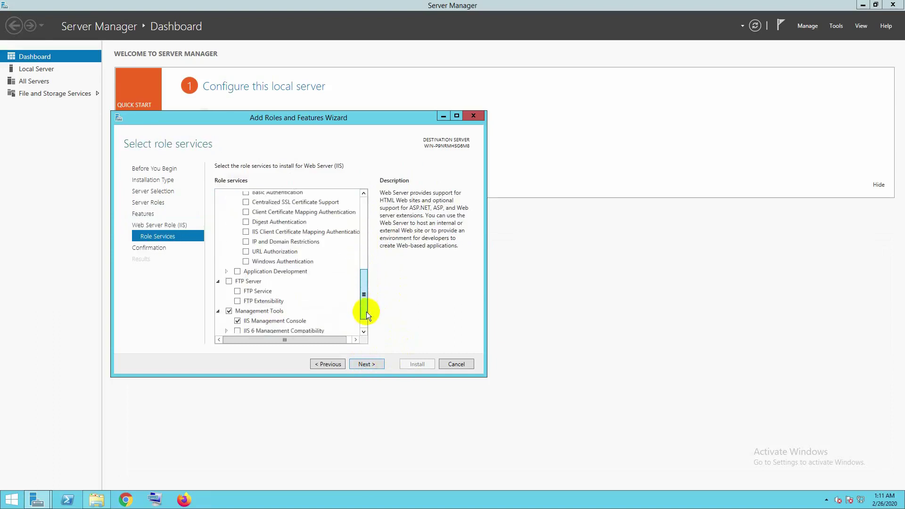
scroll(367, 315, down, 1)
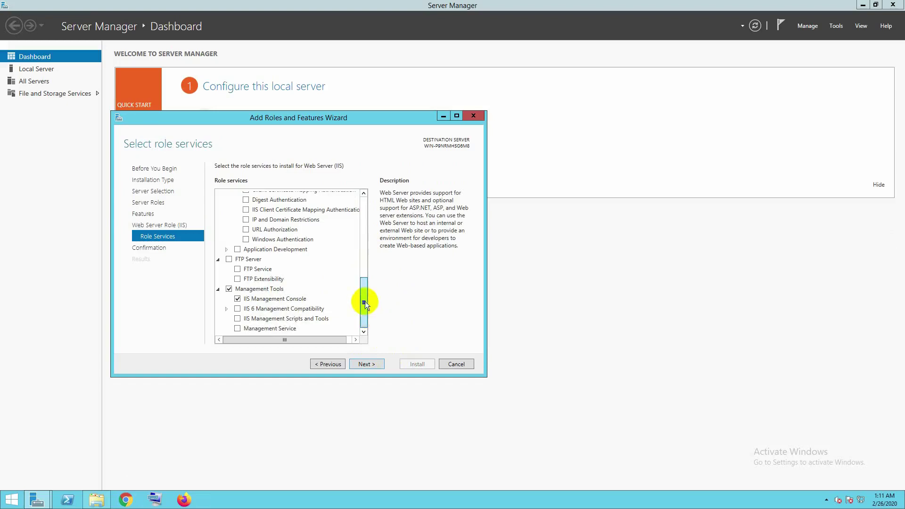
scroll(365, 264, up, 3)
scroll(366, 190, up, 5)
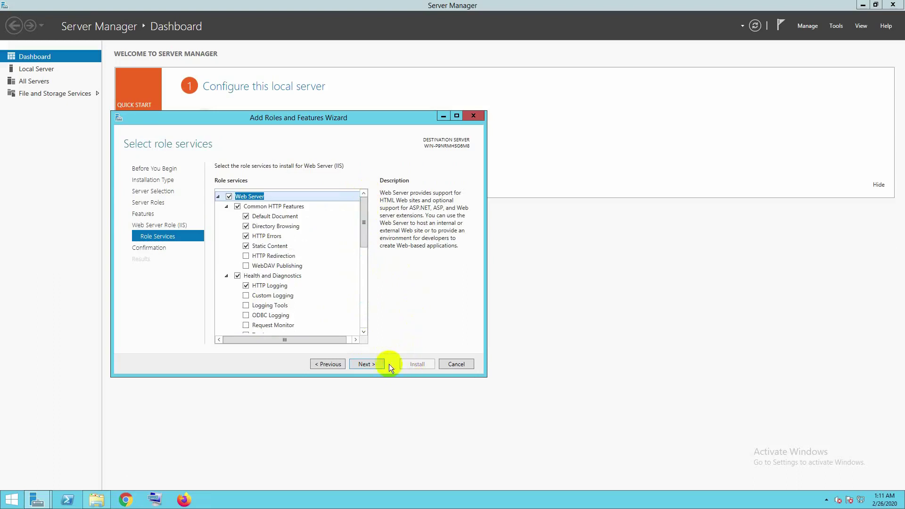
key(Return)
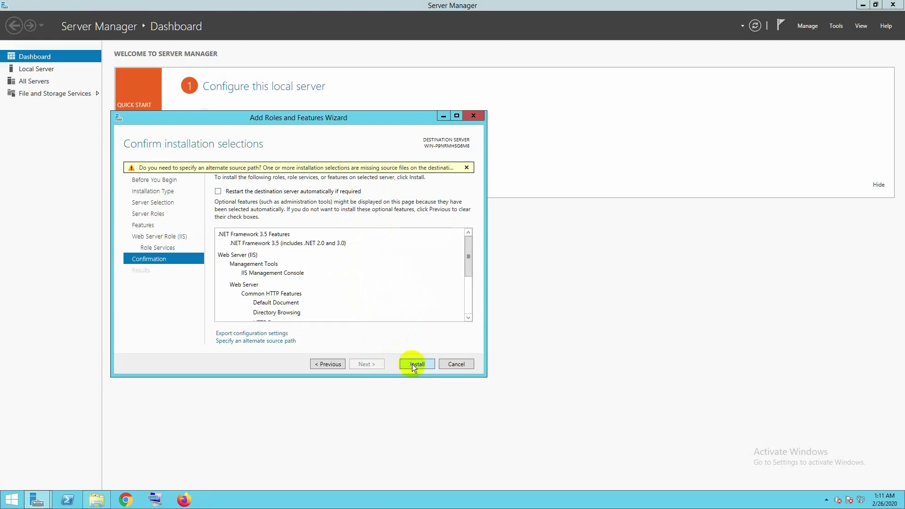
- Install the selected roles and features, close the wizard once it completes, and close the file browser and Server Manager windows
click(412, 364)
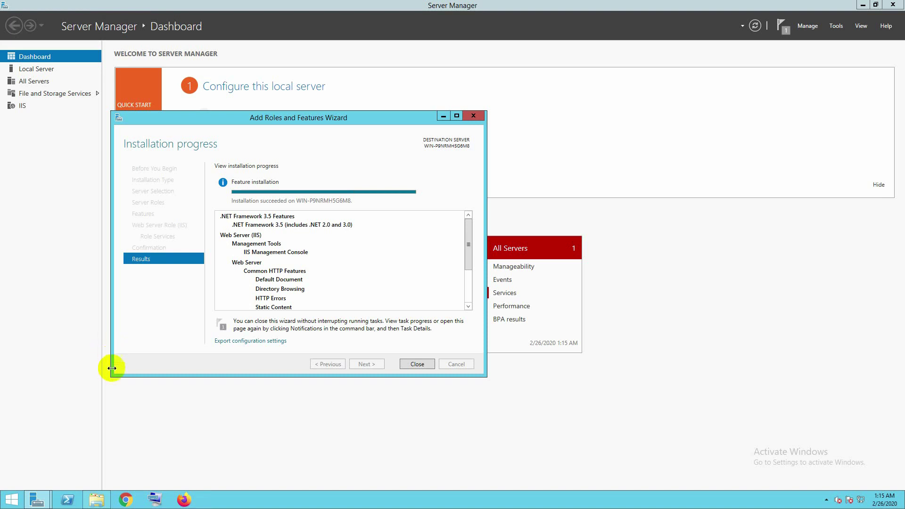
click(416, 364)
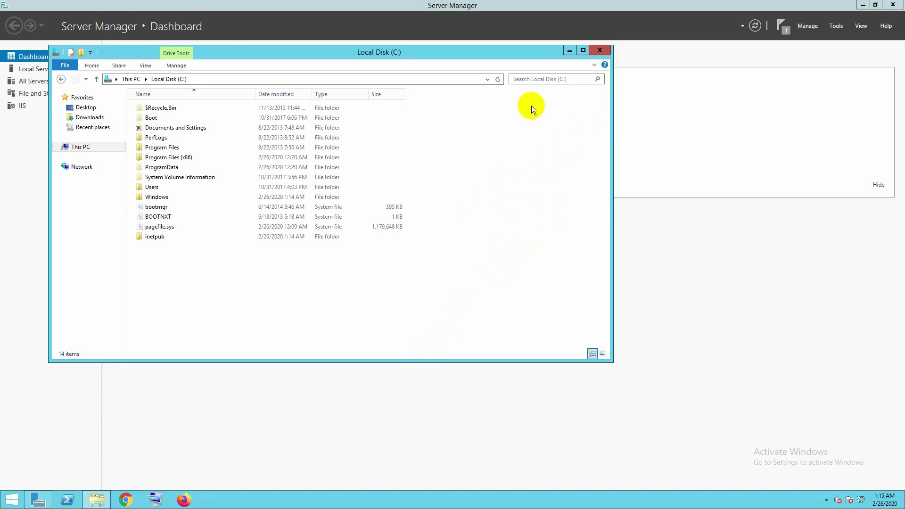
click(600, 50)
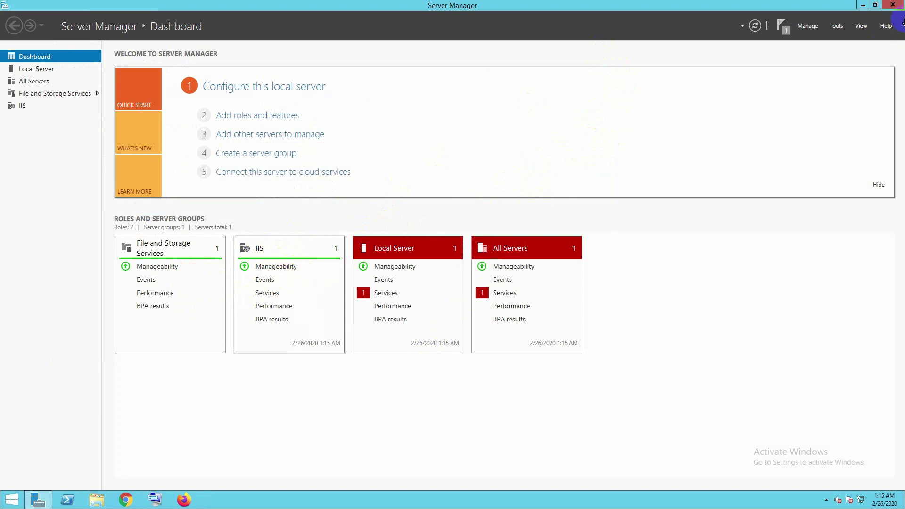
click(900, 5)
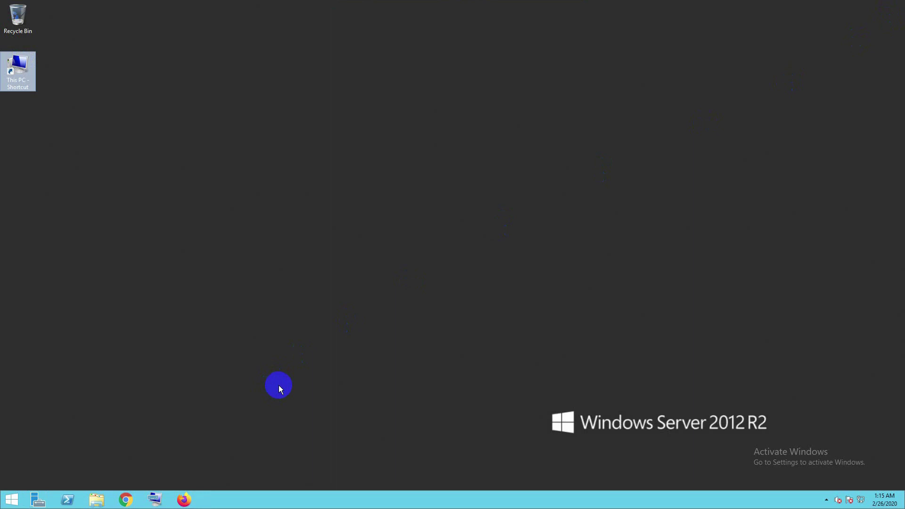
- Open Internet Download Manager and close the This PC window
click(827, 500)
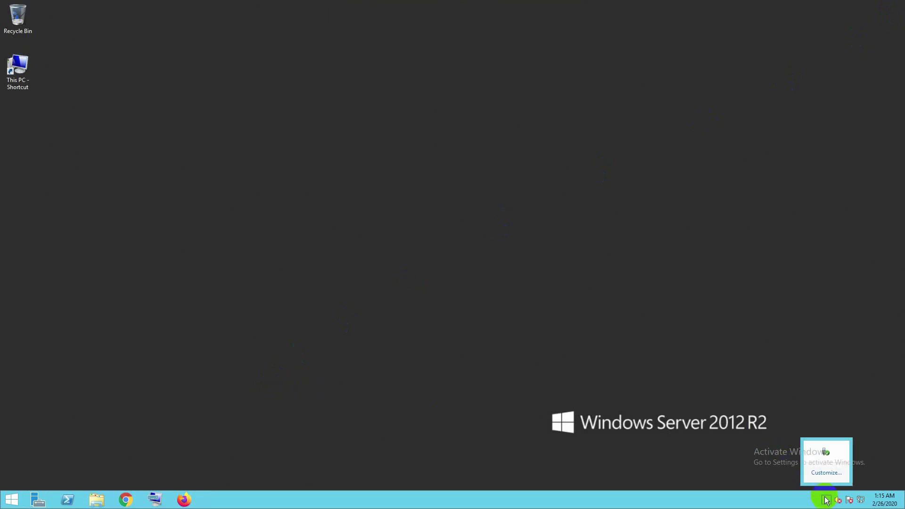
right_click(280, 201)
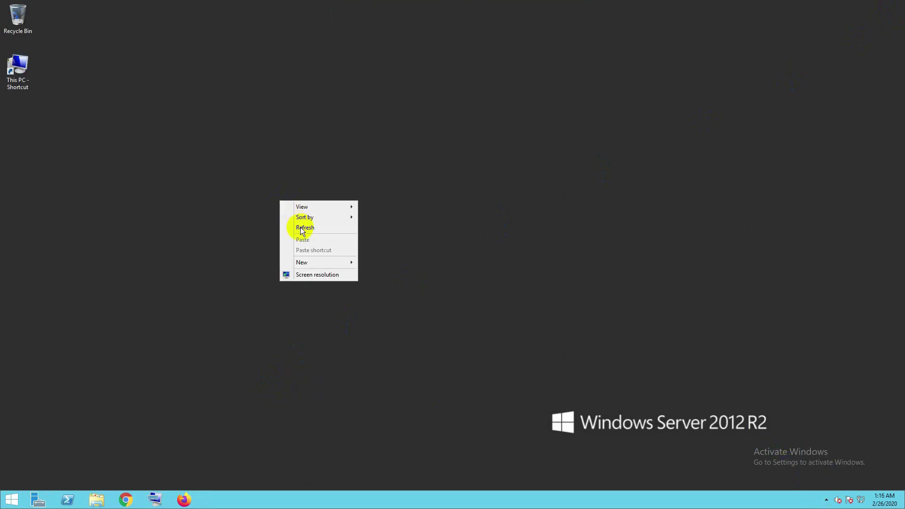
click(29, 58)
double_click(29, 58)
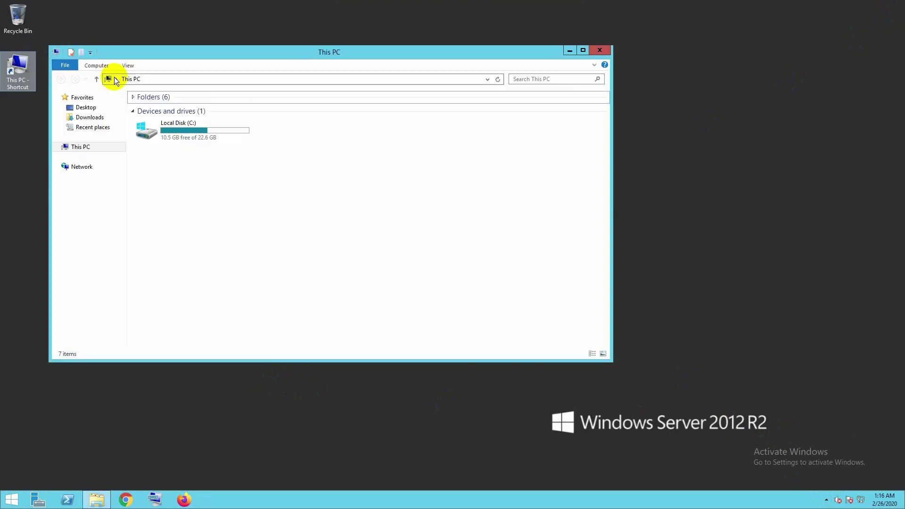
click(239, 127)
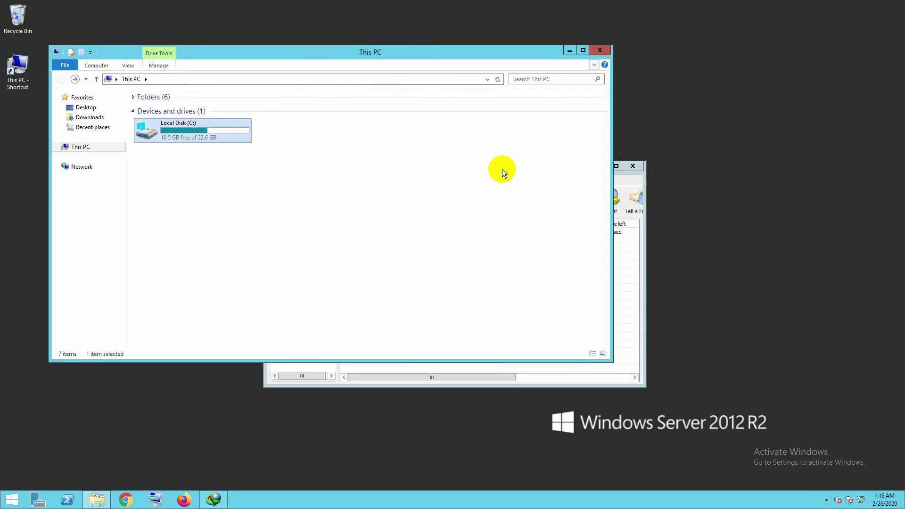
key(alt+F4)
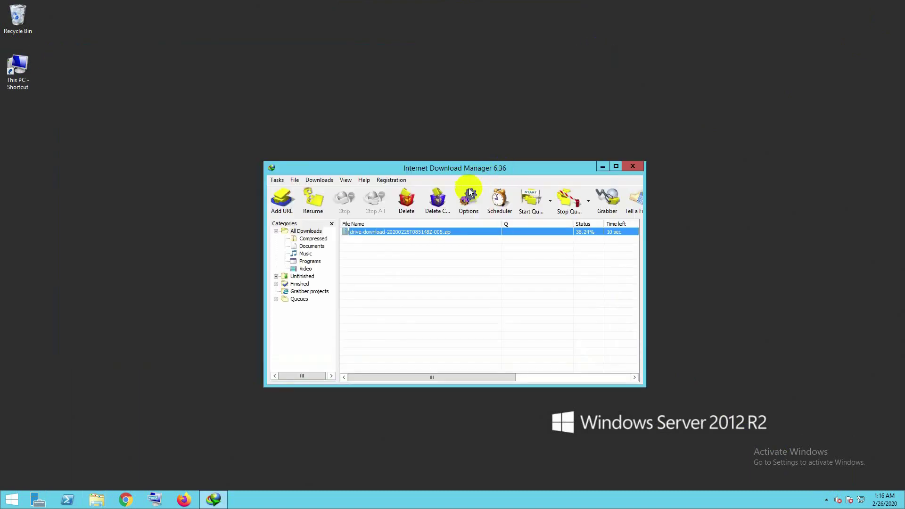
- Resume the download of drive-download-20200226T085148Z-005.zip, agreeing to download the file from the beginning
right_click(432, 234)
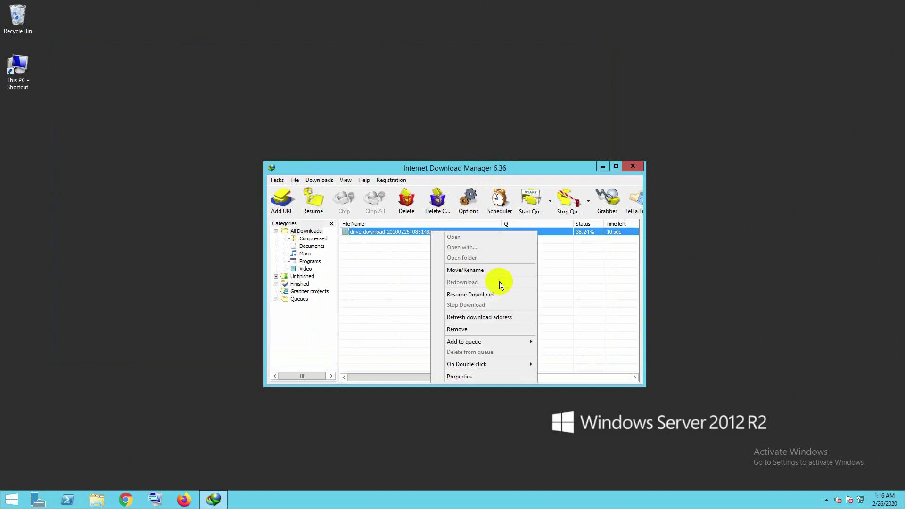
click(469, 296)
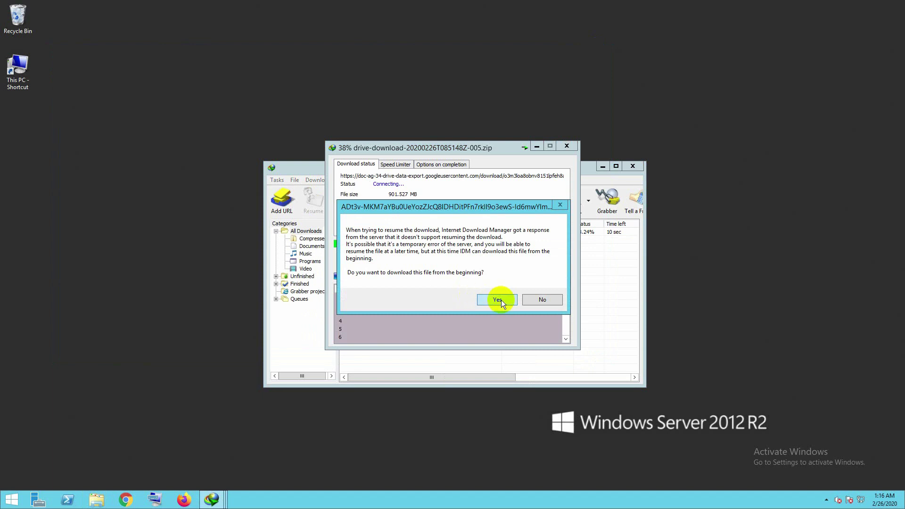
click(498, 300)
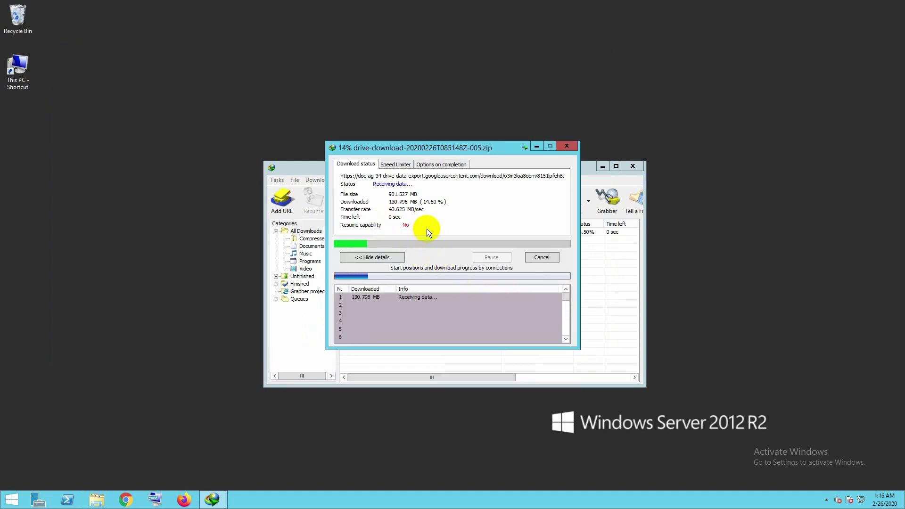
- Close the download manager and open the Compressed folder inside Downloads
click(635, 168)
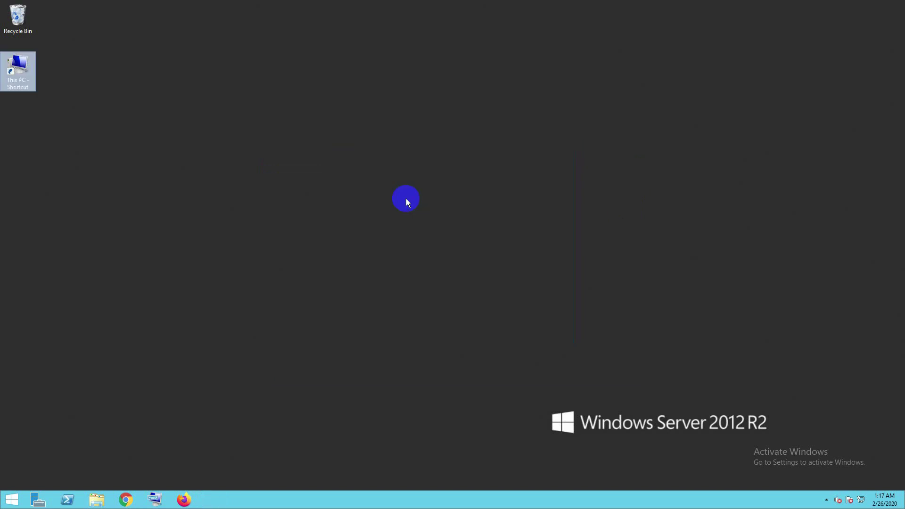
right_click(20, 63)
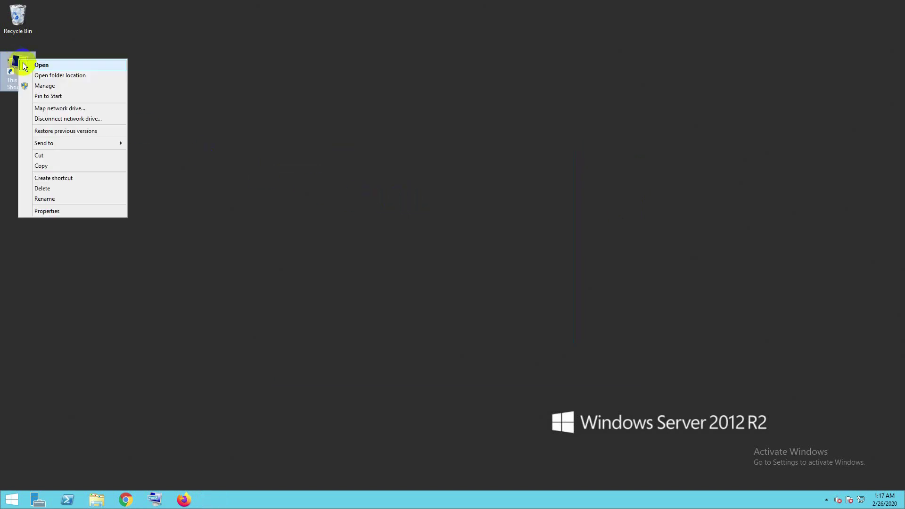
key(Return)
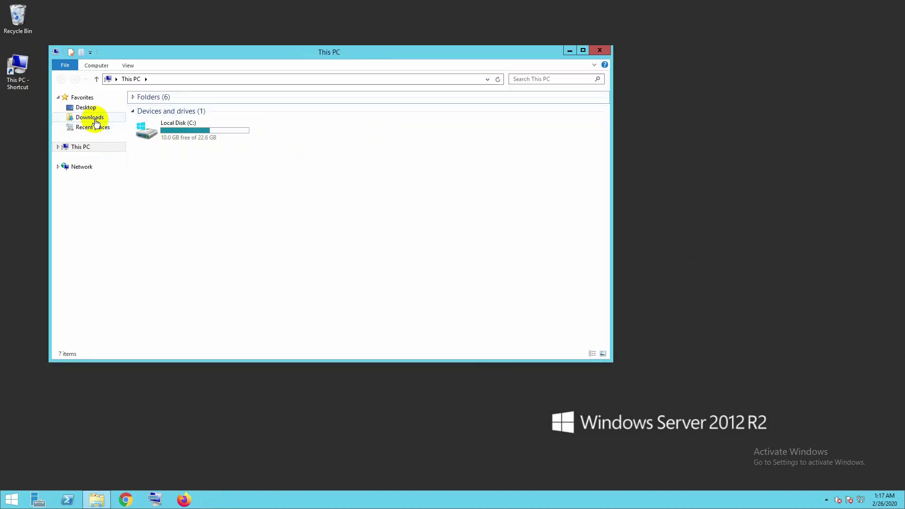
click(90, 118)
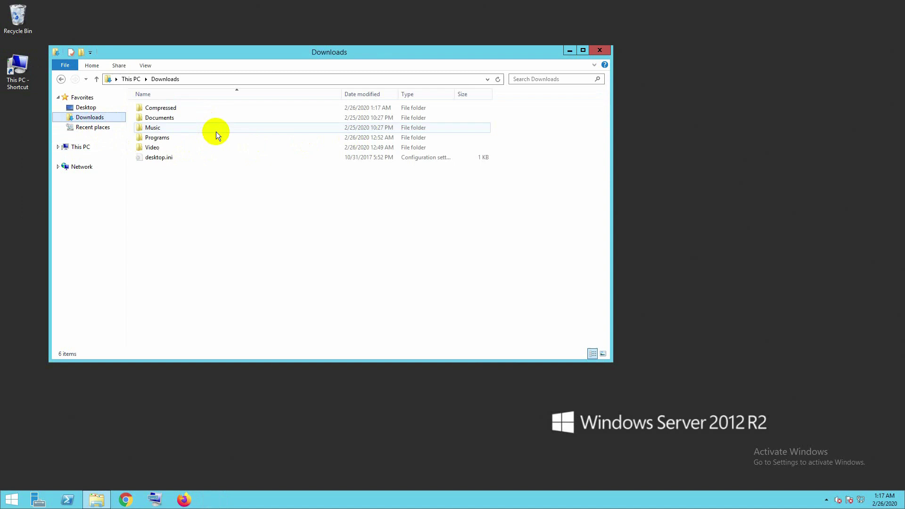
double_click(160, 108)
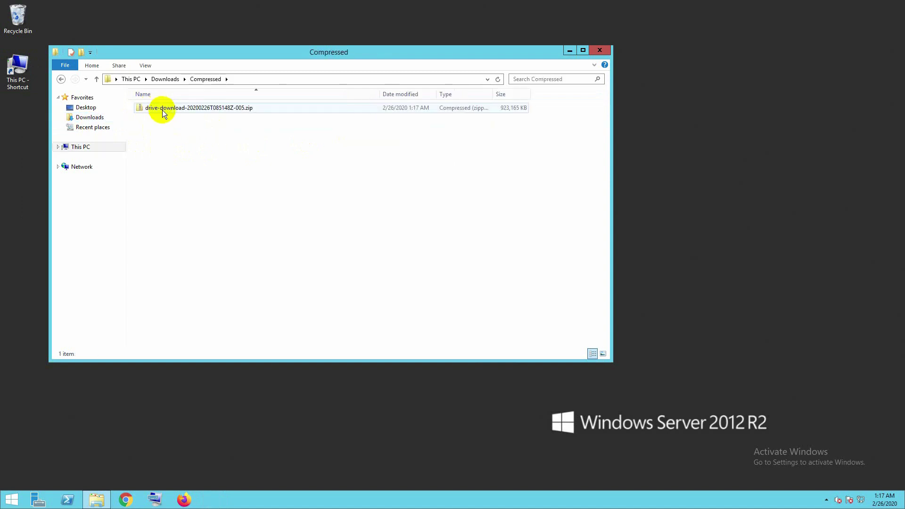
- Cut drive-download-20200226T085148Z-005.zip from the Compressed folder
right_click(189, 110)
click(210, 108)
right_click(210, 107)
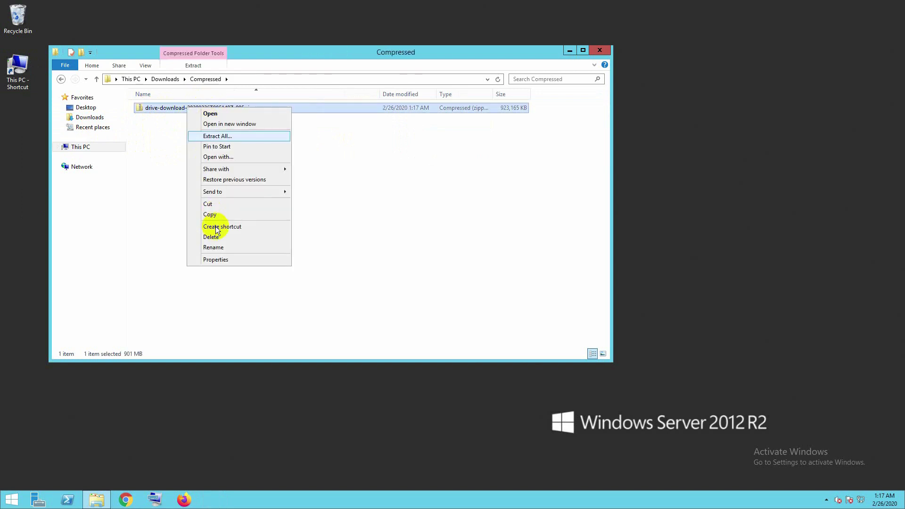
click(213, 203)
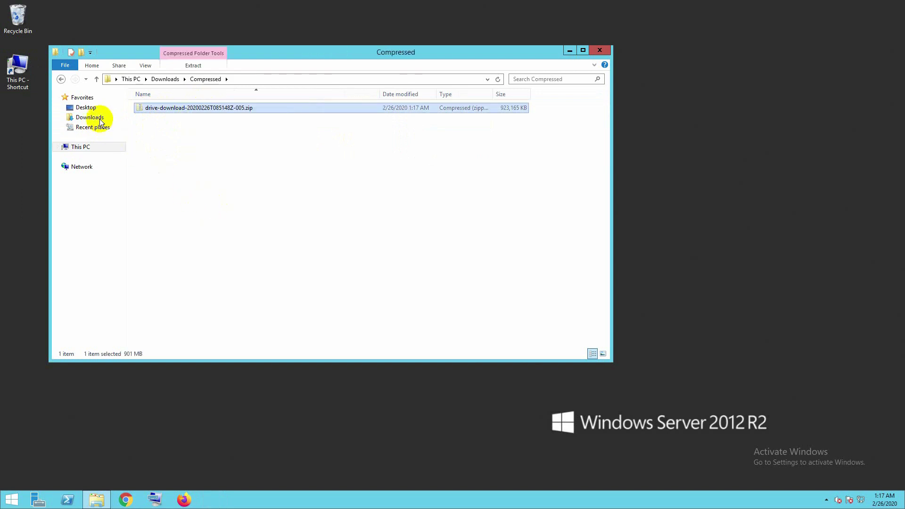
- Go to C:\inetpub\wwwroot and paste the cut zip archive there
click(62, 80)
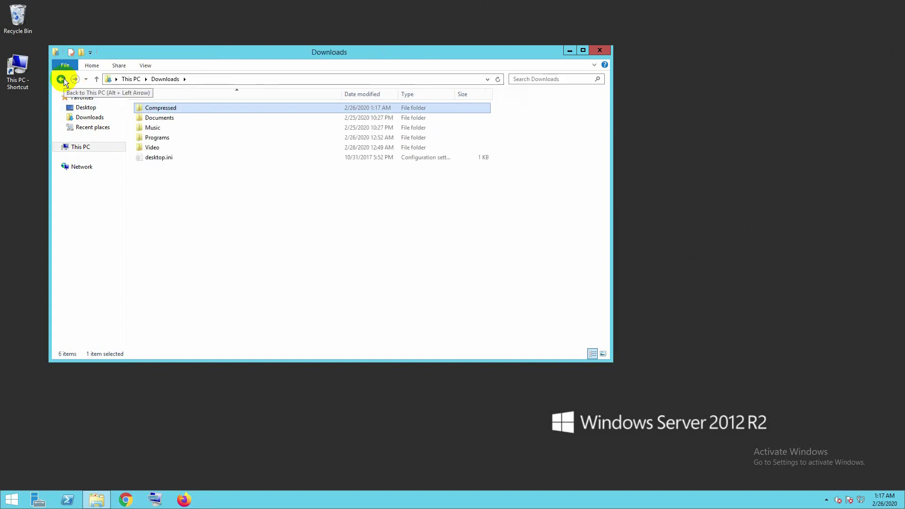
click(61, 79)
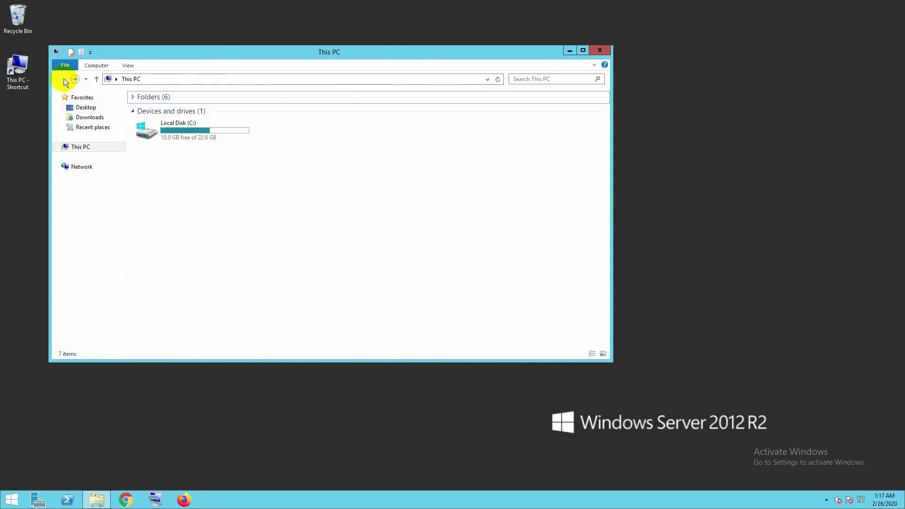
double_click(191, 137)
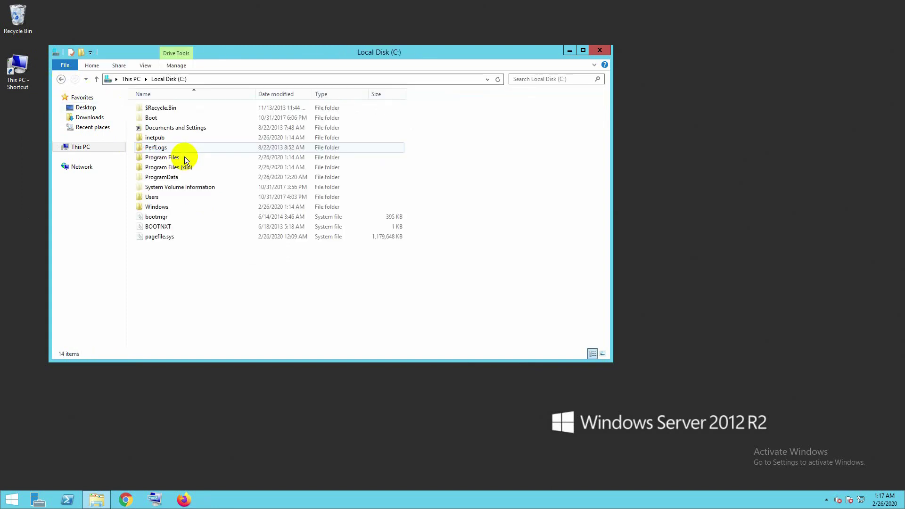
click(159, 138)
click(160, 138)
click(506, 166)
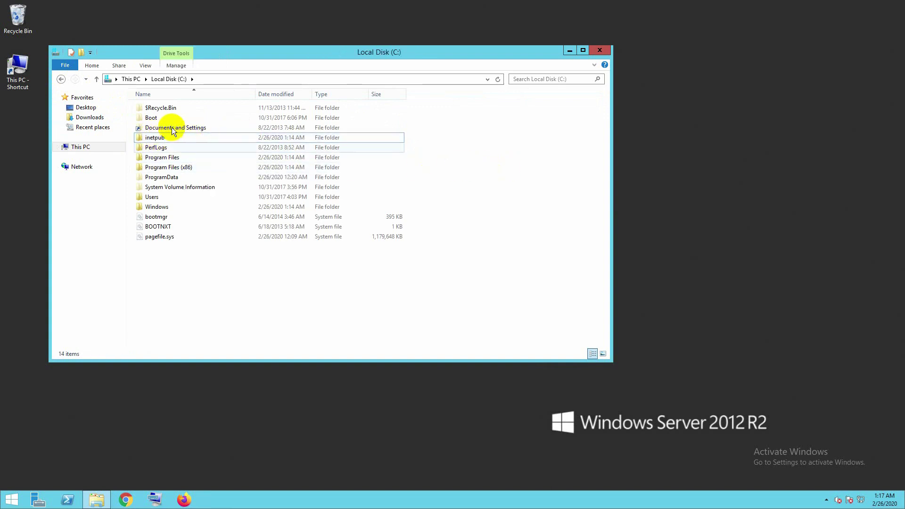
double_click(154, 137)
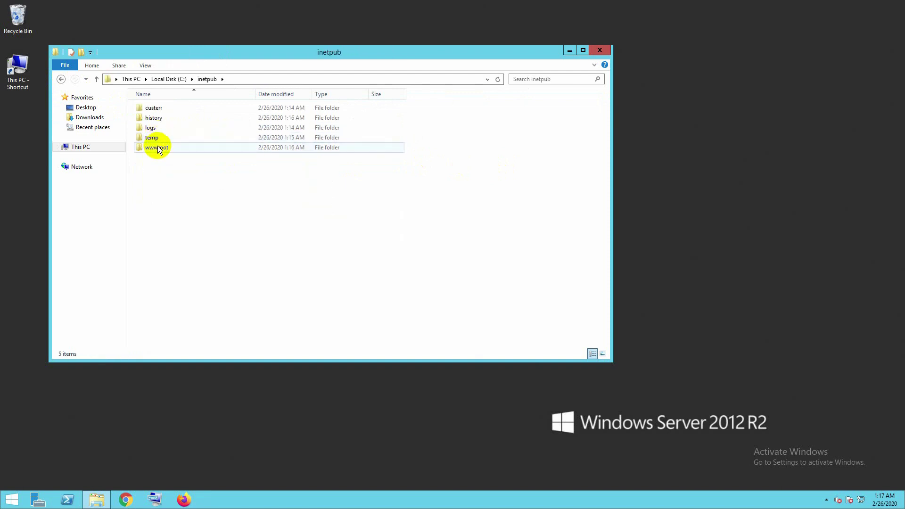
double_click(157, 147)
right_click(188, 149)
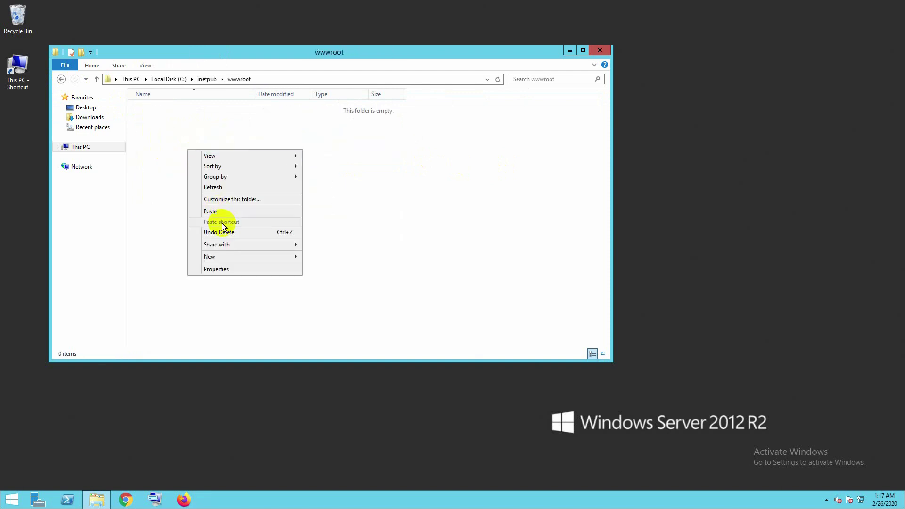
click(223, 217)
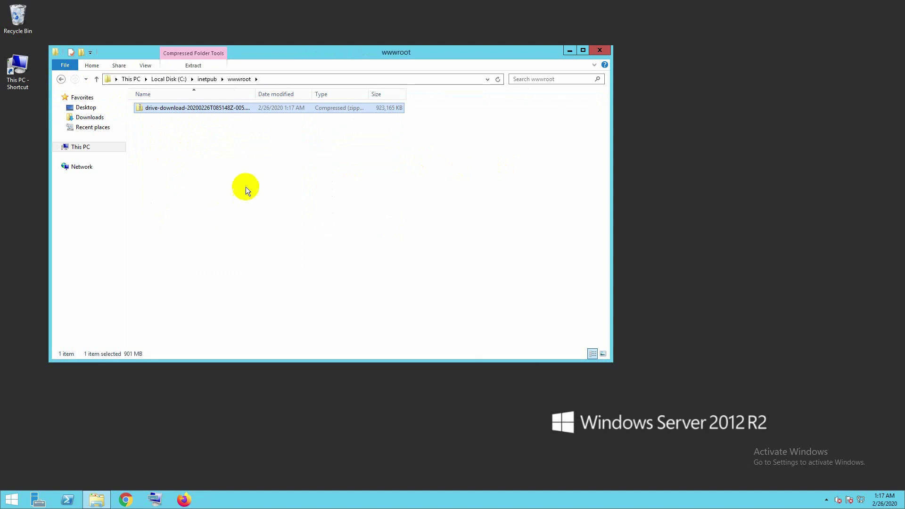
- Widen the Name column and copy the archive's full file name, including the .zip extension, without renaming it
drag(258, 94, 345, 95)
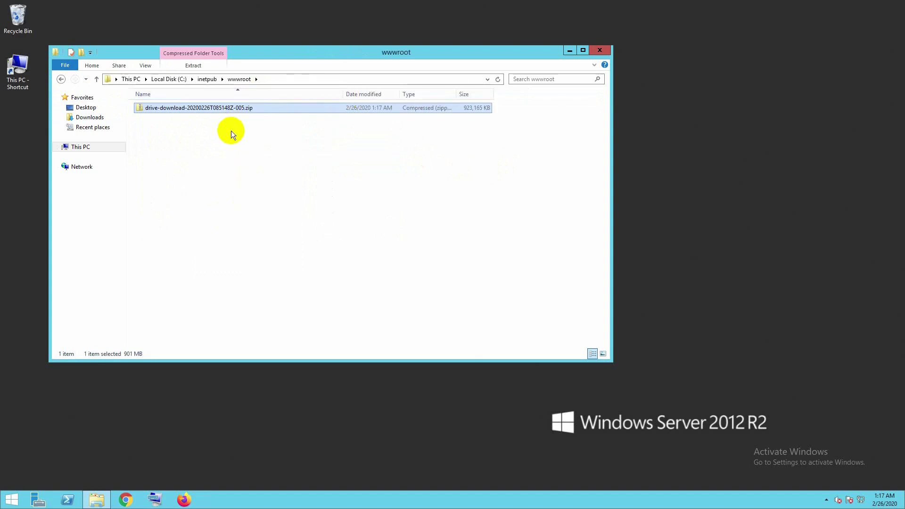
click(231, 131)
right_click(237, 111)
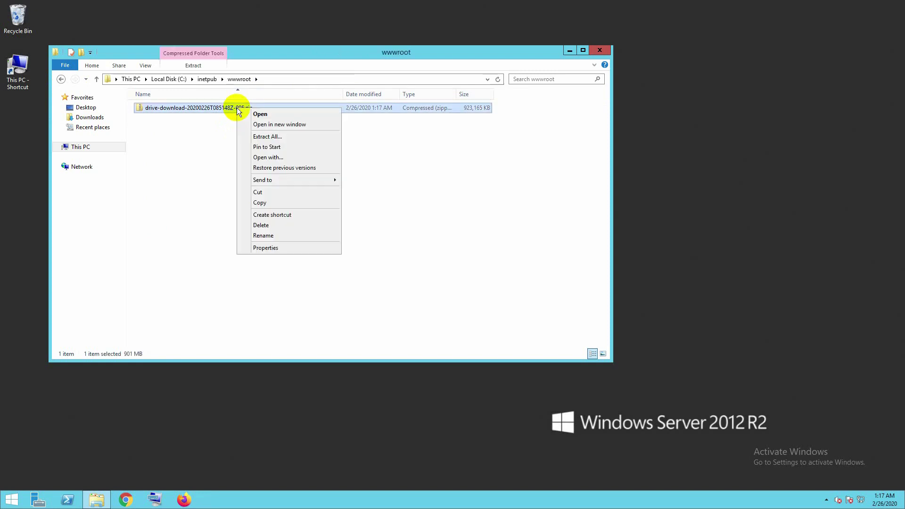
click(263, 236)
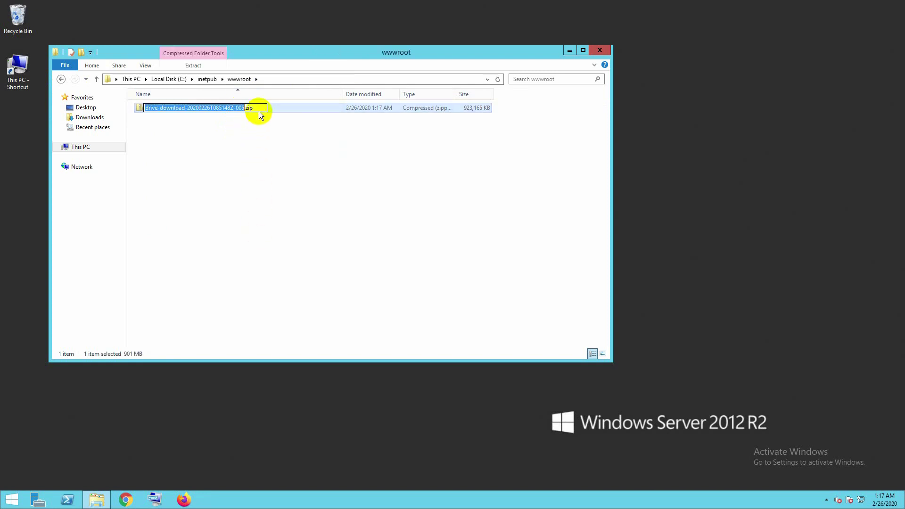
drag(259, 109, 150, 108)
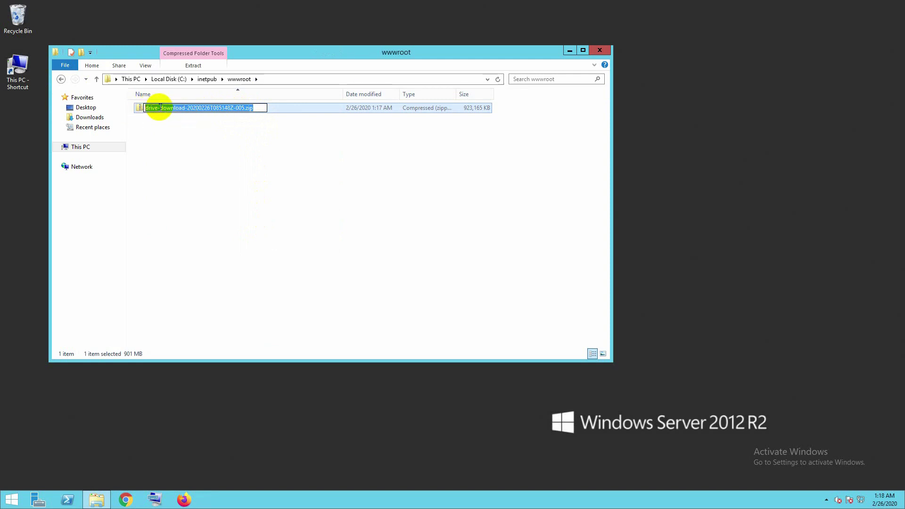
right_click(161, 108)
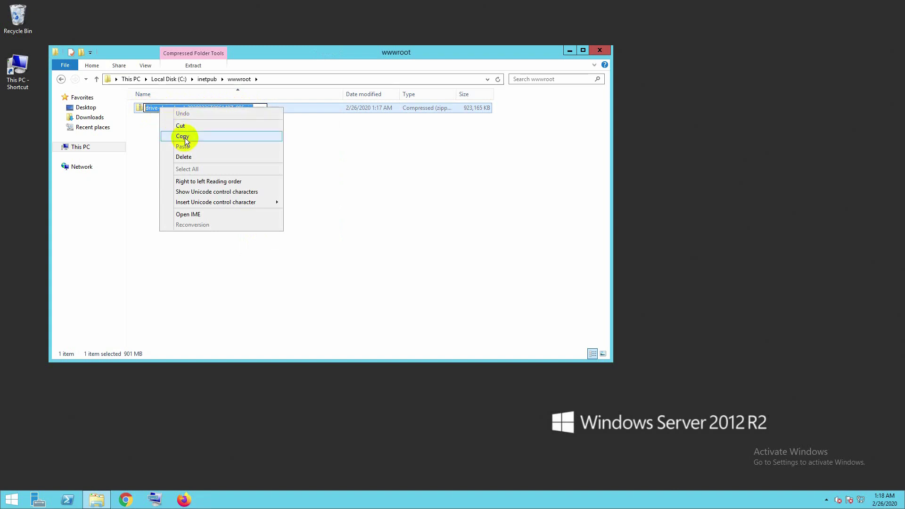
click(184, 137)
click(290, 220)
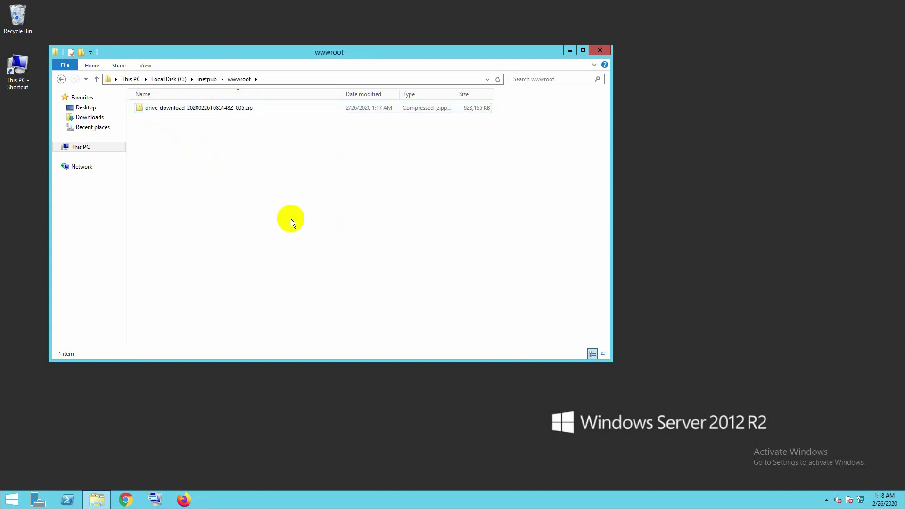
- Open Folder Options from Control Panel, review the view settings for hidden files and known file extensions, and accept them
click(12, 500)
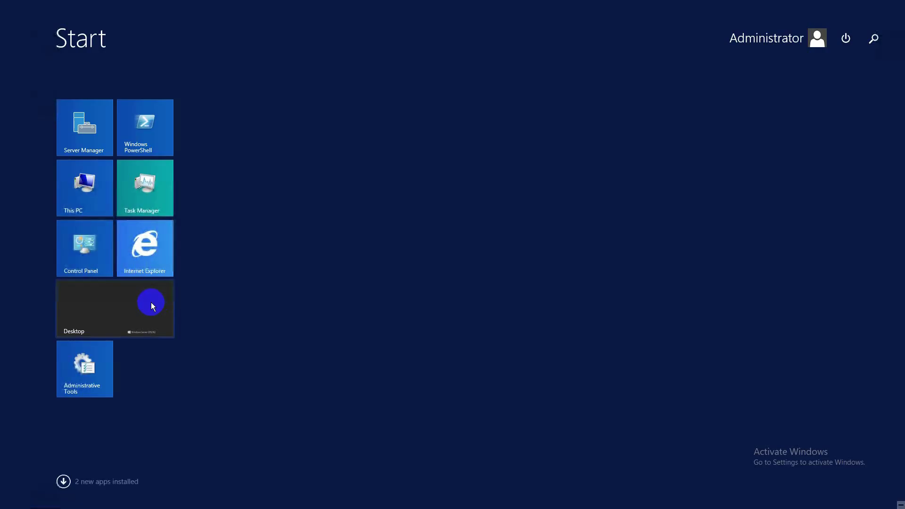
click(94, 239)
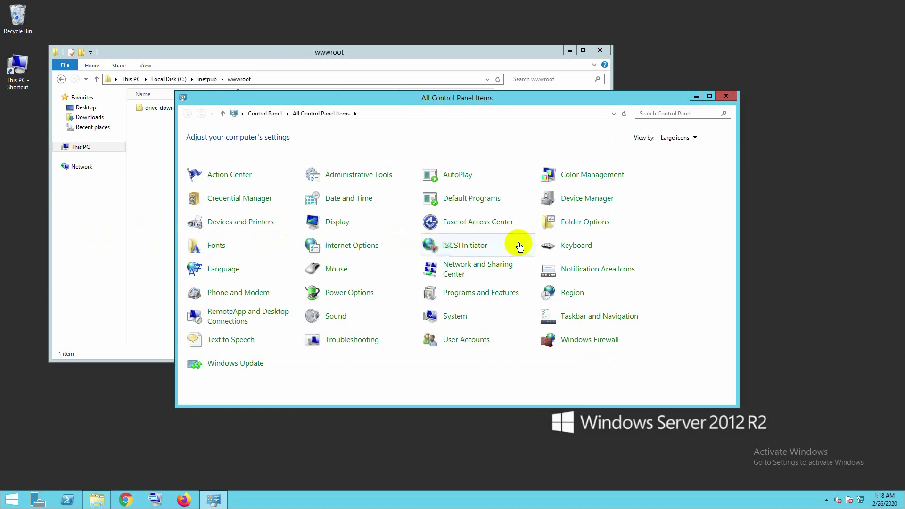
click(579, 223)
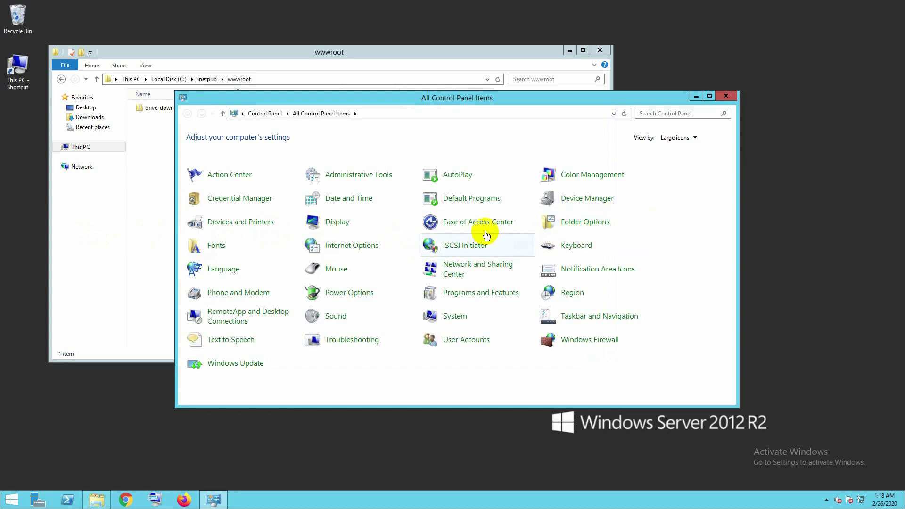
click(90, 72)
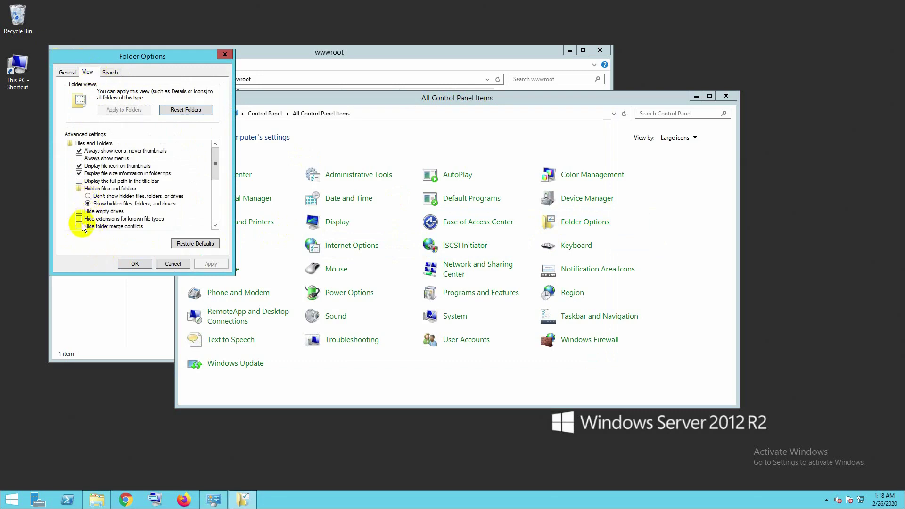
drag(216, 169, 216, 180)
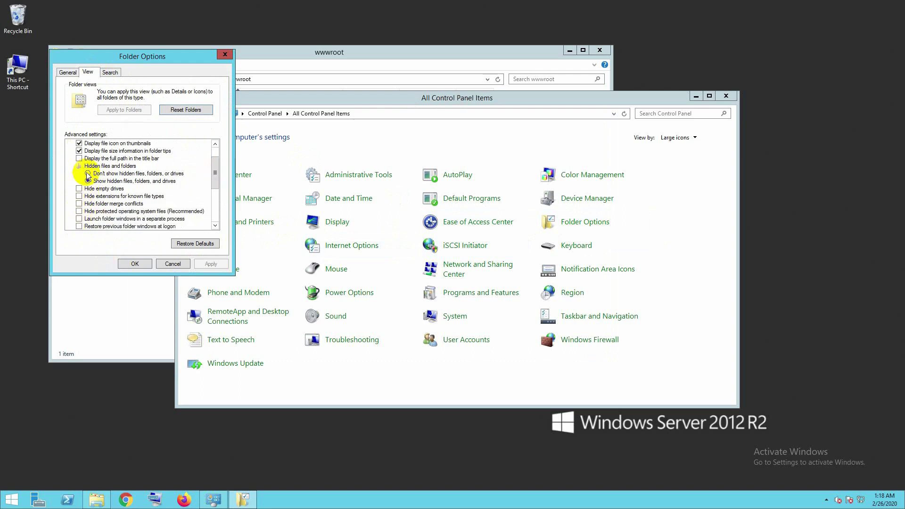
click(128, 262)
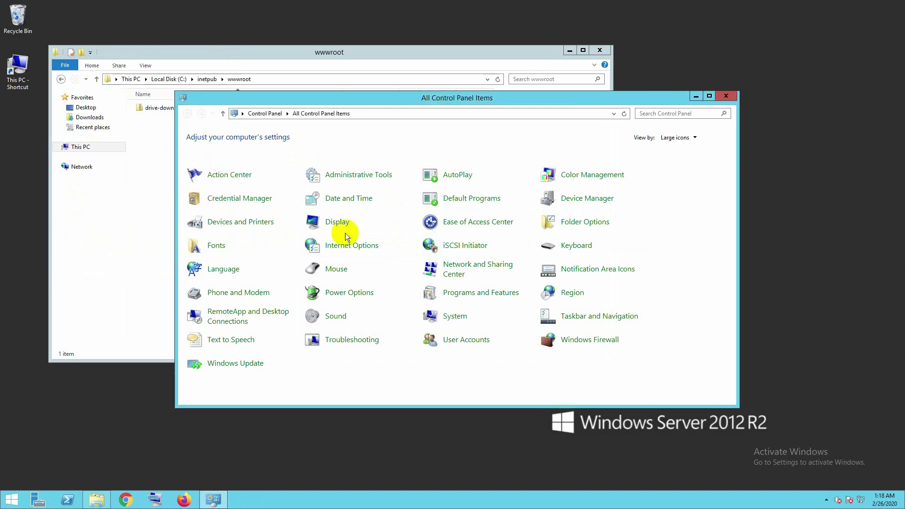
mouse_move(505, 5)
click(544, 6)
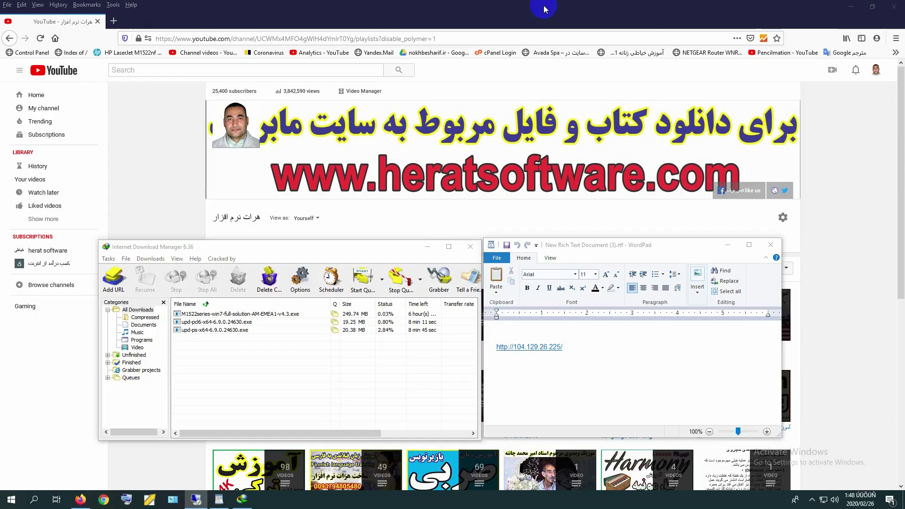
drag(581, 350, 486, 347)
click(607, 352)
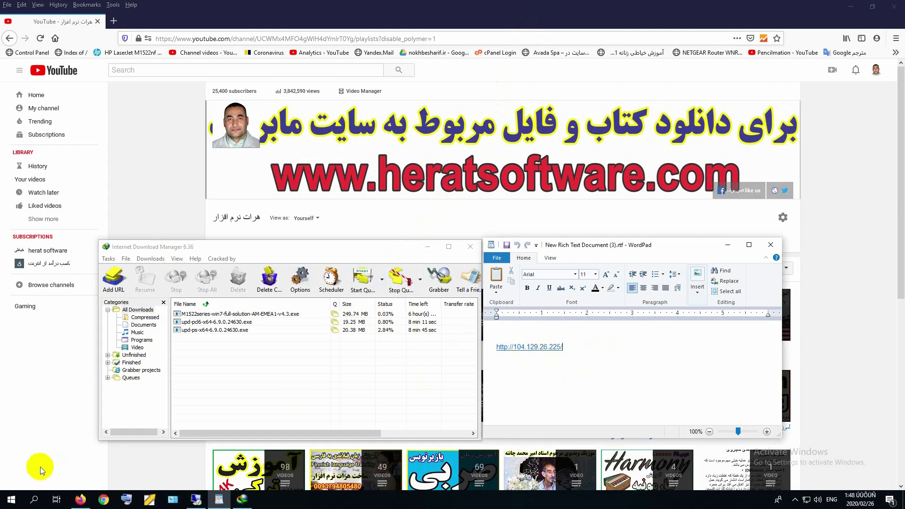
- Open Remote Desktop Connection from Windows Accessories on the local computer and highlight its computer address
click(11, 499)
scroll(63, 340, down, 5)
scroll(65, 348, down, 3)
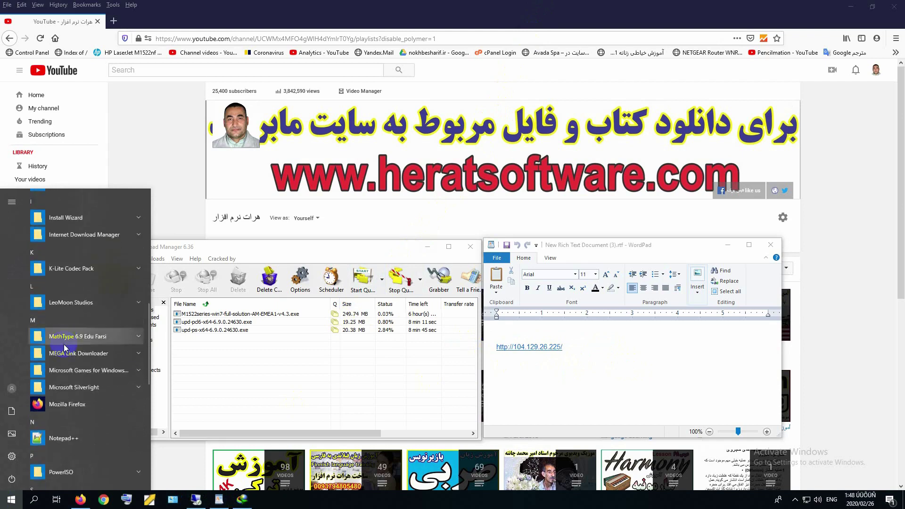
scroll(64, 341, down, 5)
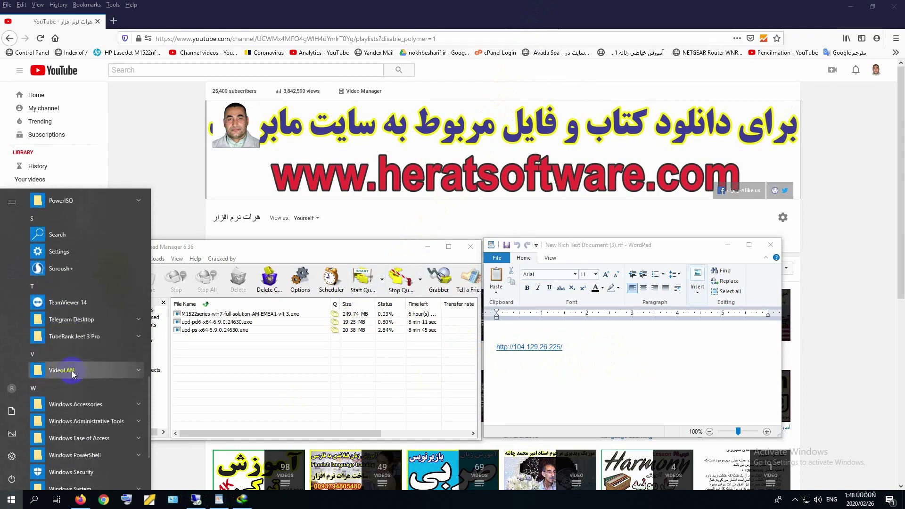
click(71, 405)
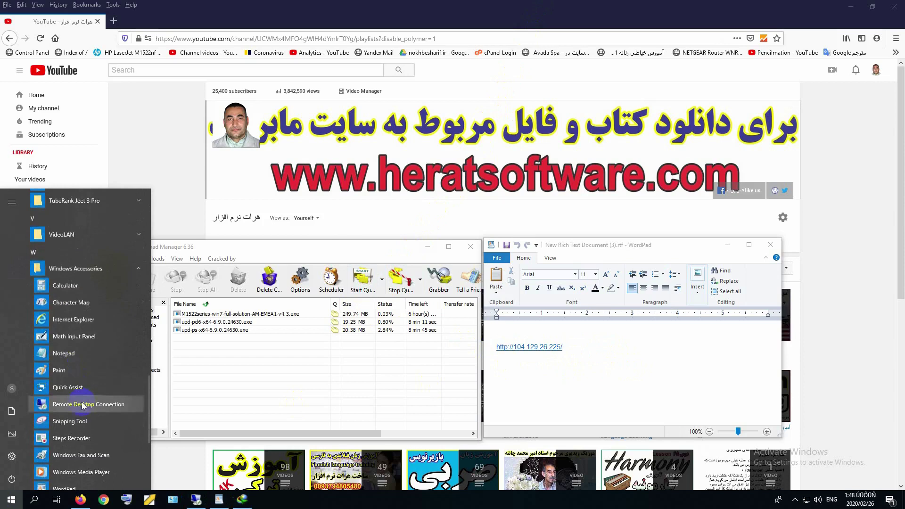
click(89, 406)
drag(453, 151, 387, 152)
- Compare the web address in the WordPad document with the computer address in Remote Desktop Connection
click(574, 346)
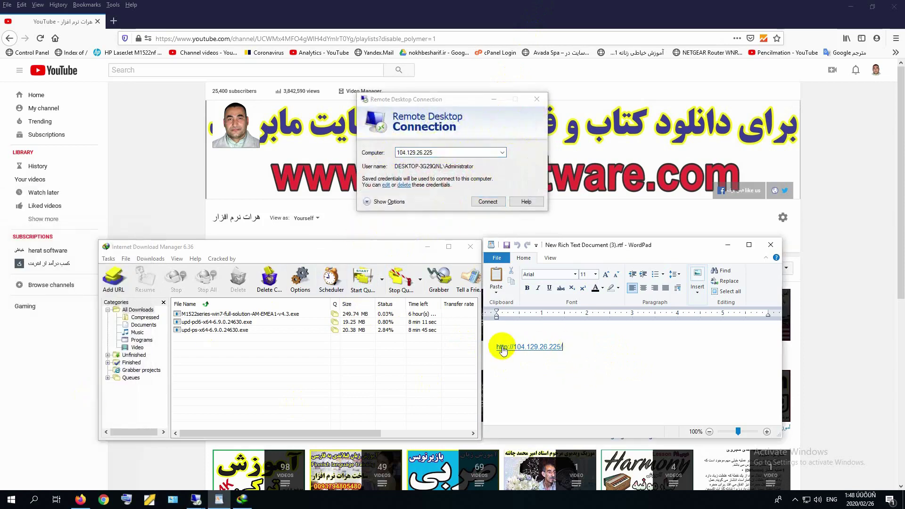
drag(564, 347, 493, 347)
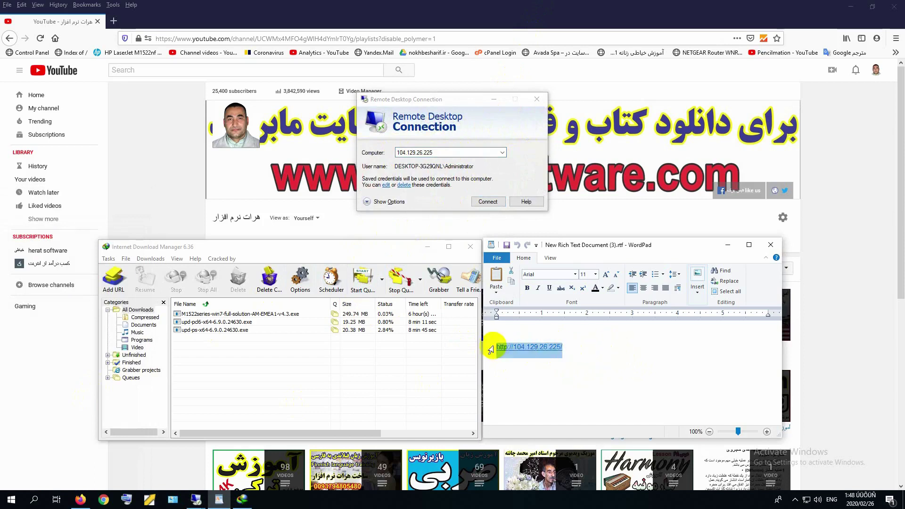
drag(452, 152, 363, 152)
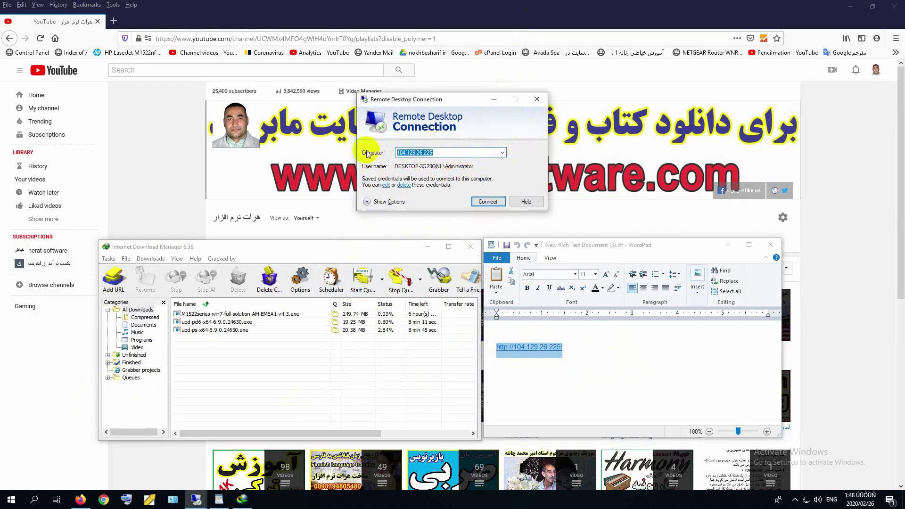
click(572, 331)
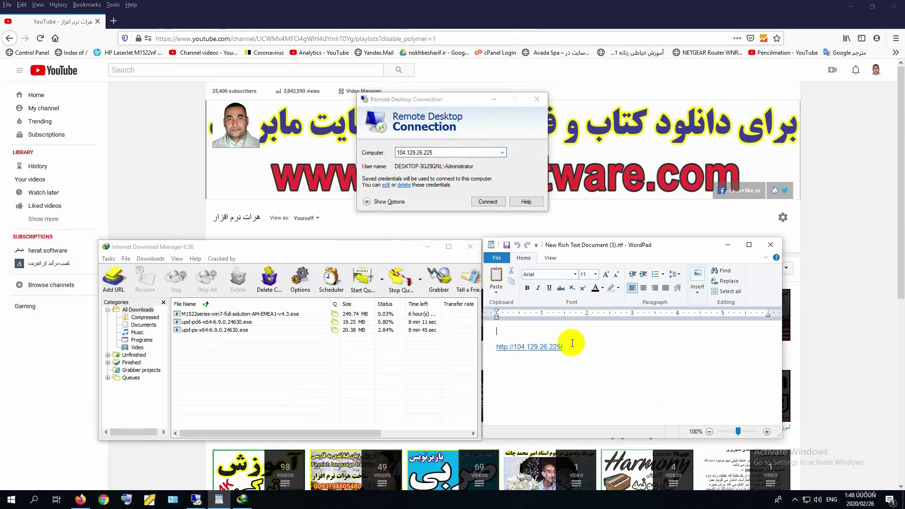
- Append the file name drive-download-20200226T085148Z-005.zip to the server address in the WordPad document and highlight the added name
click(585, 373)
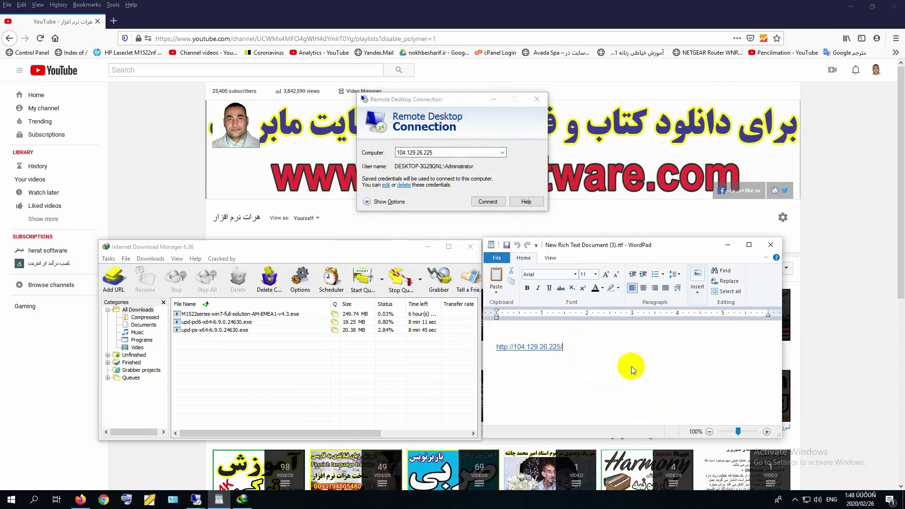
drag(700, 347, 562, 351)
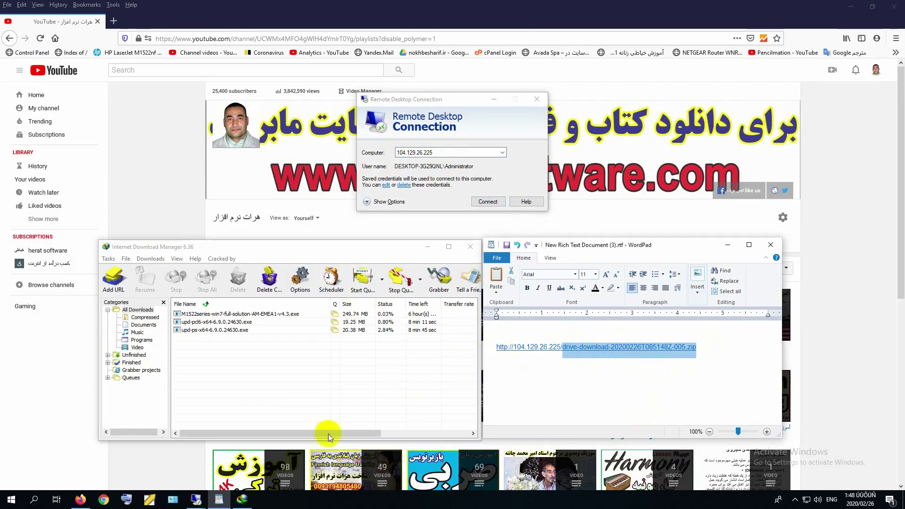
- Switch to the remote session, close Control Panel to check the zip file's name in wwwroot, and minimize the session
click(196, 499)
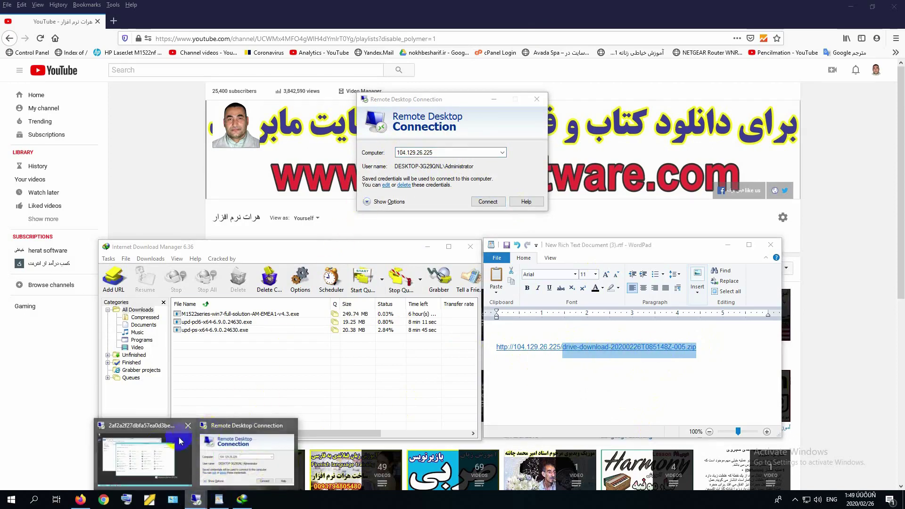
click(172, 431)
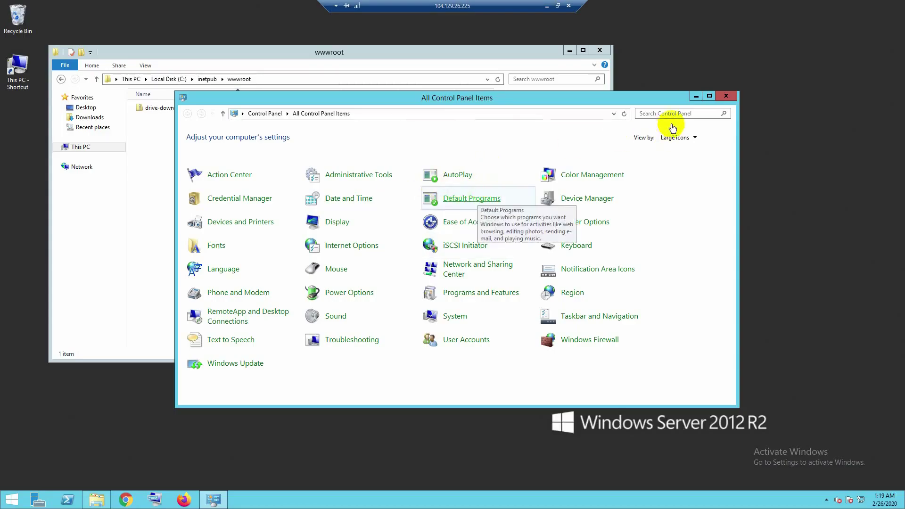
click(726, 96)
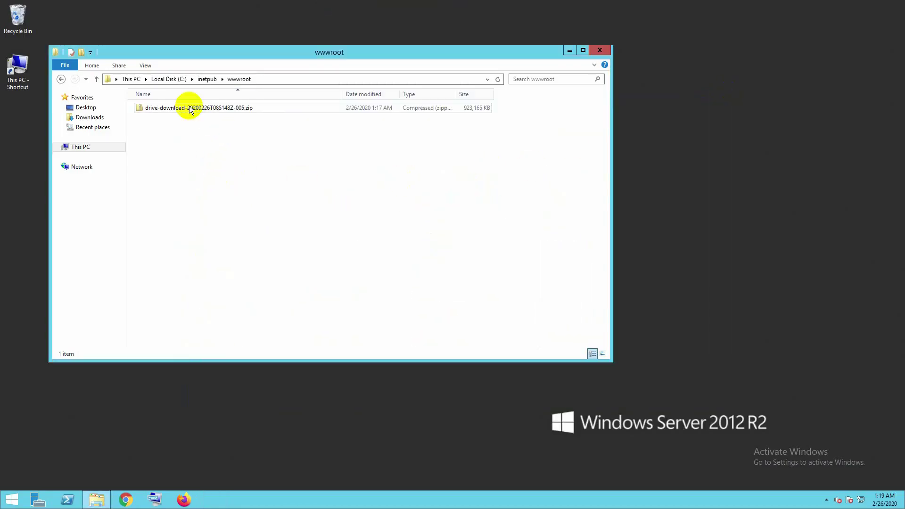
click(222, 112)
mouse_move(453, 2)
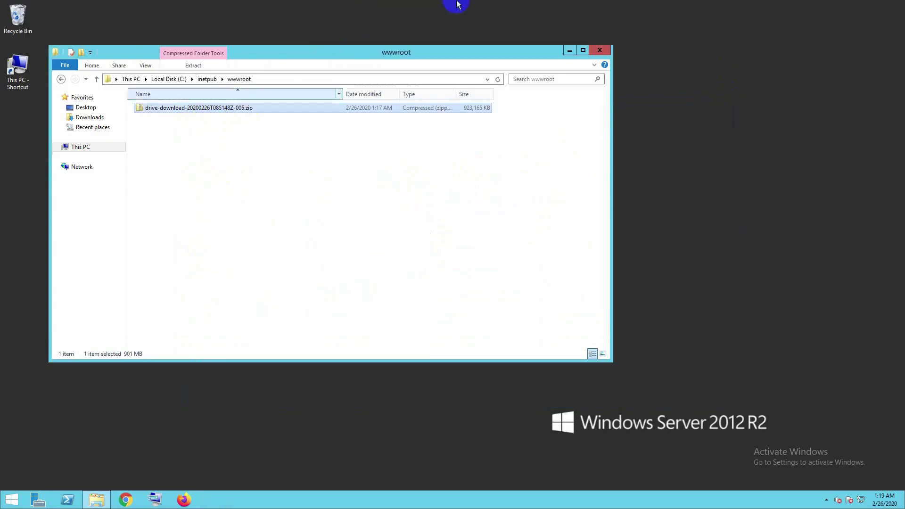
click(546, 5)
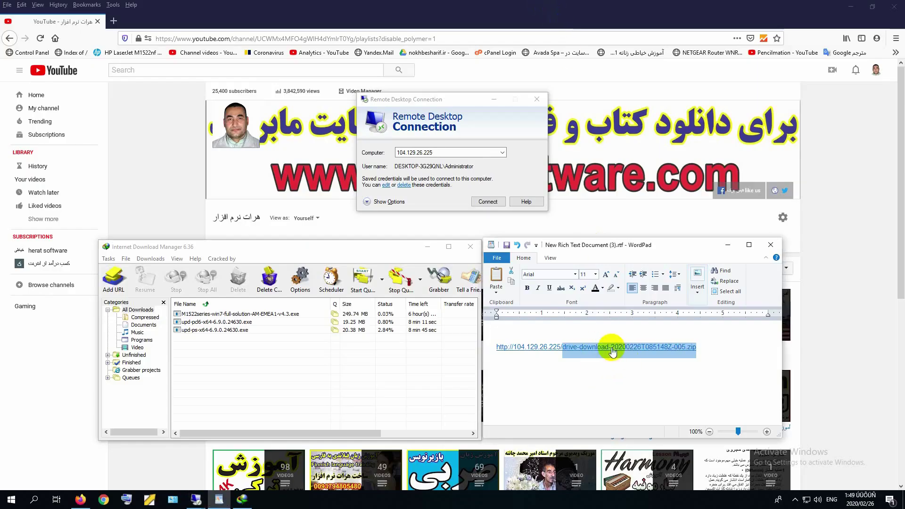
click(718, 353)
drag(717, 353, 487, 347)
right_click(527, 351)
click(545, 366)
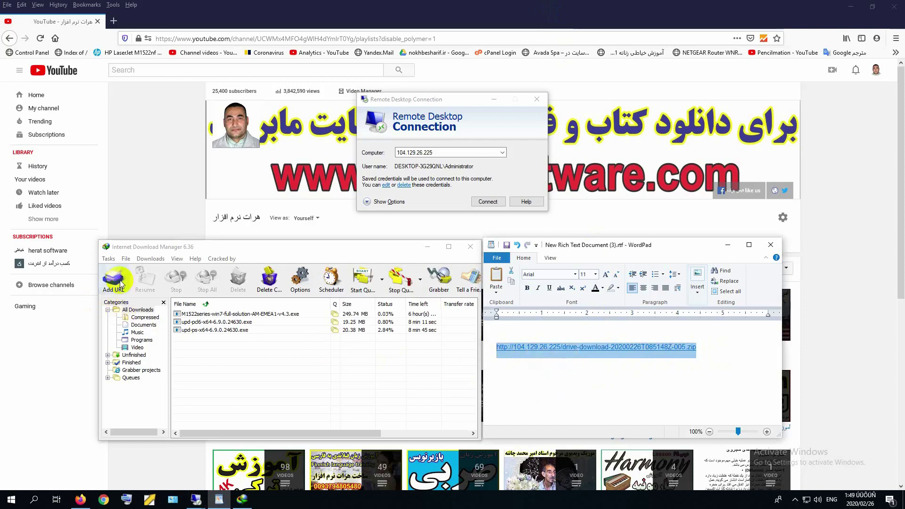
- Start downloading the copied link as a new address in Internet Download Manager and cancel the running transfer
drag(202, 249, 157, 224)
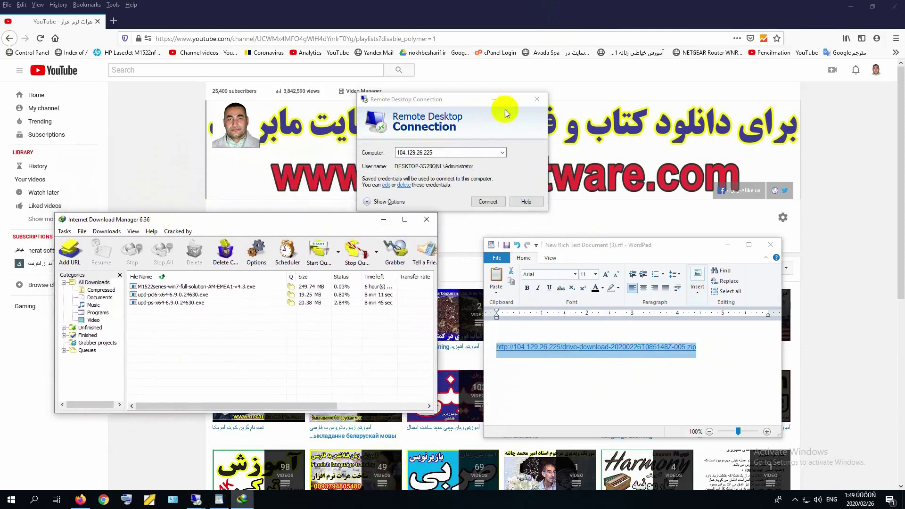
click(69, 252)
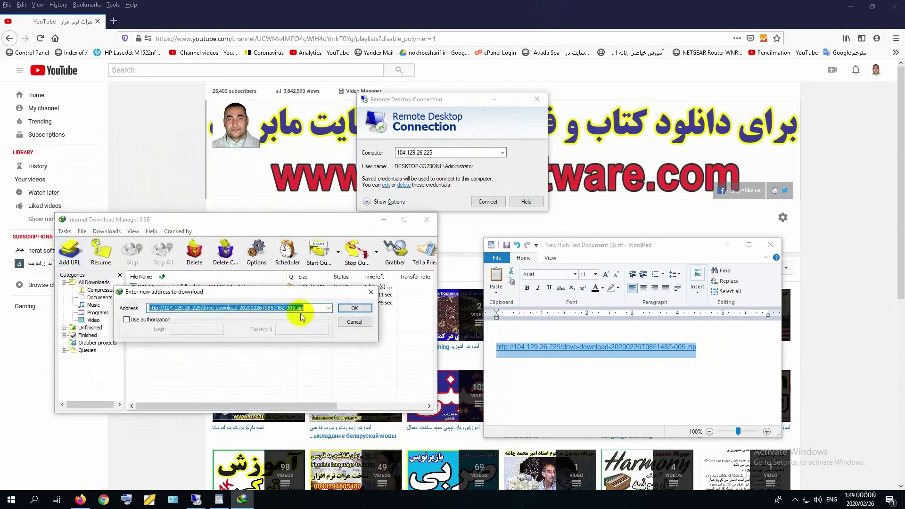
click(352, 308)
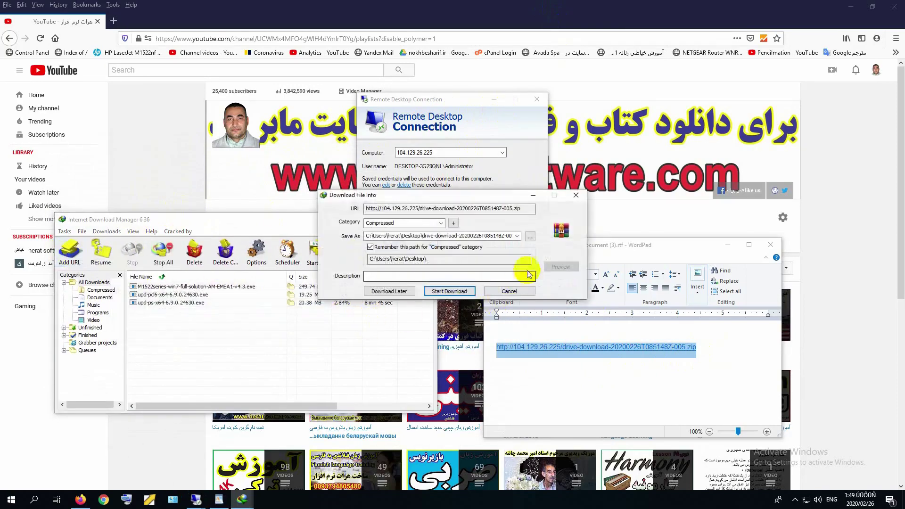
click(449, 291)
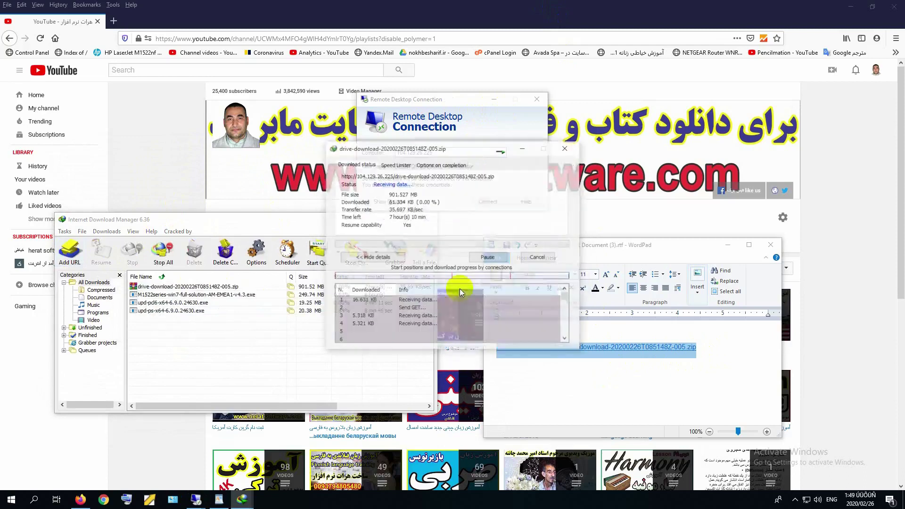
click(538, 258)
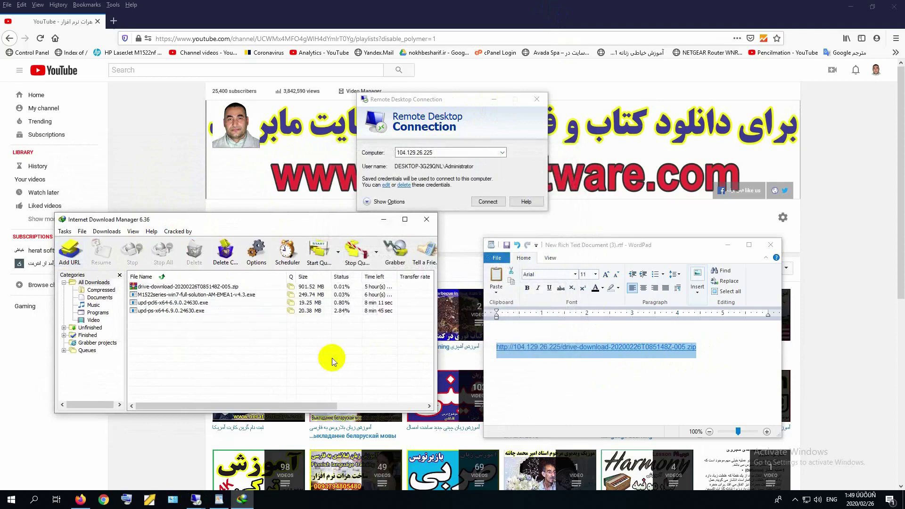
- Resume the unfinished zip download from the Internet Download Manager list and stop it again
click(633, 366)
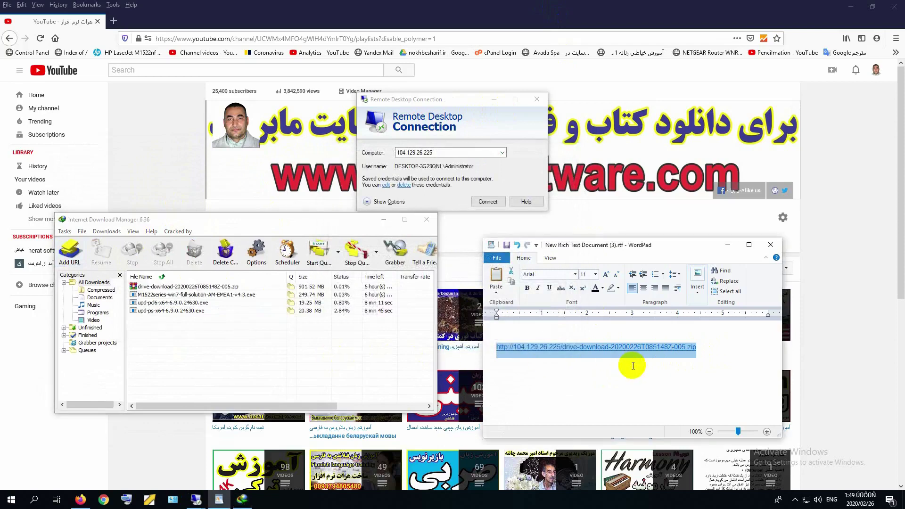
right_click(200, 287)
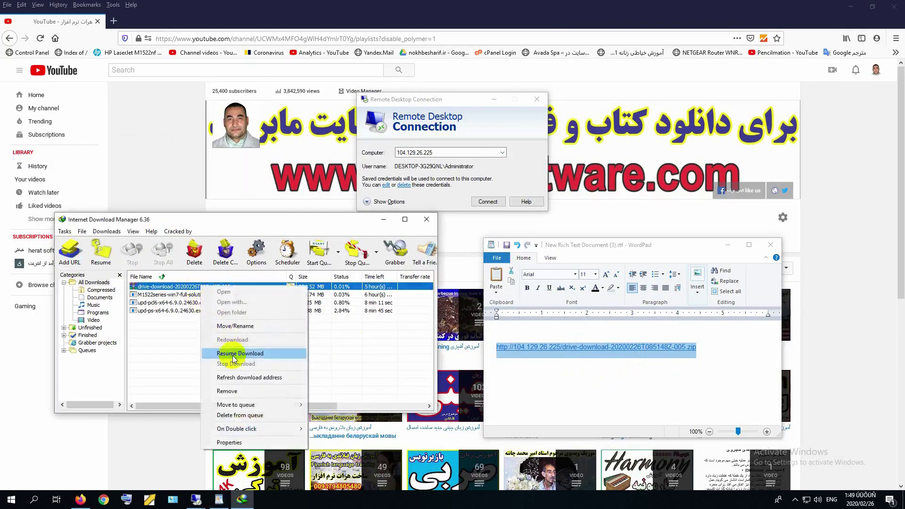
click(236, 352)
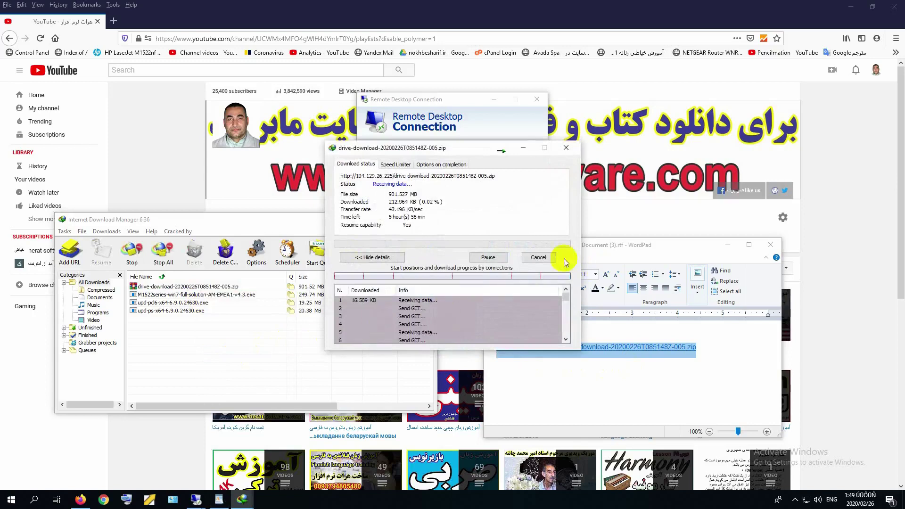
click(538, 258)
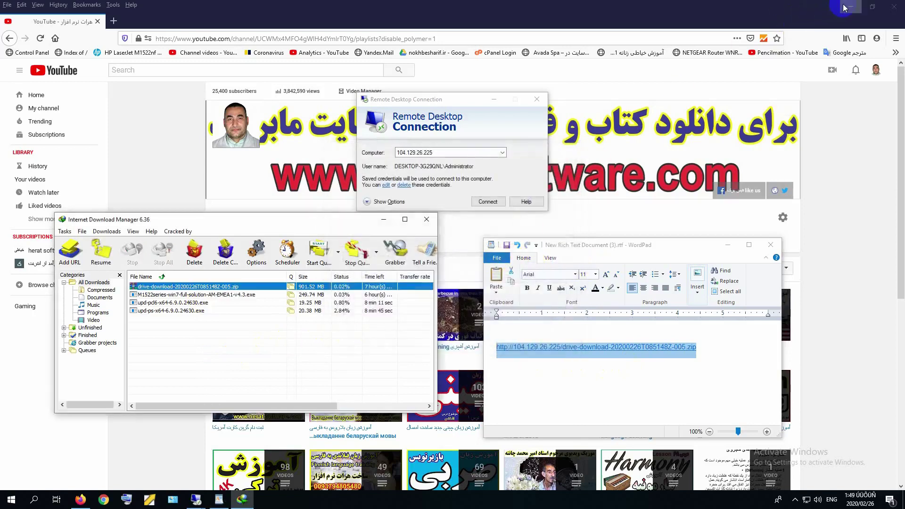
- Bring the browser to the front, open the YouTube channel's home page, and look through its recent activities and playlists
click(822, 134)
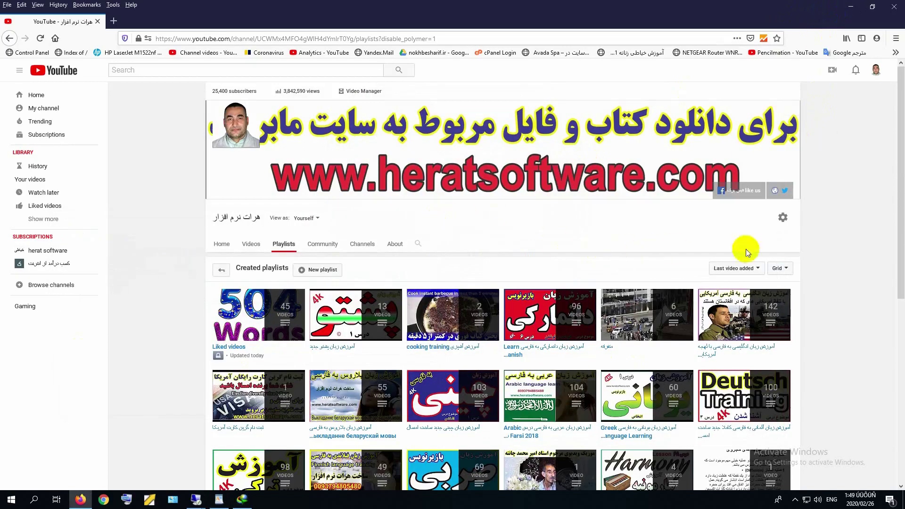
click(218, 243)
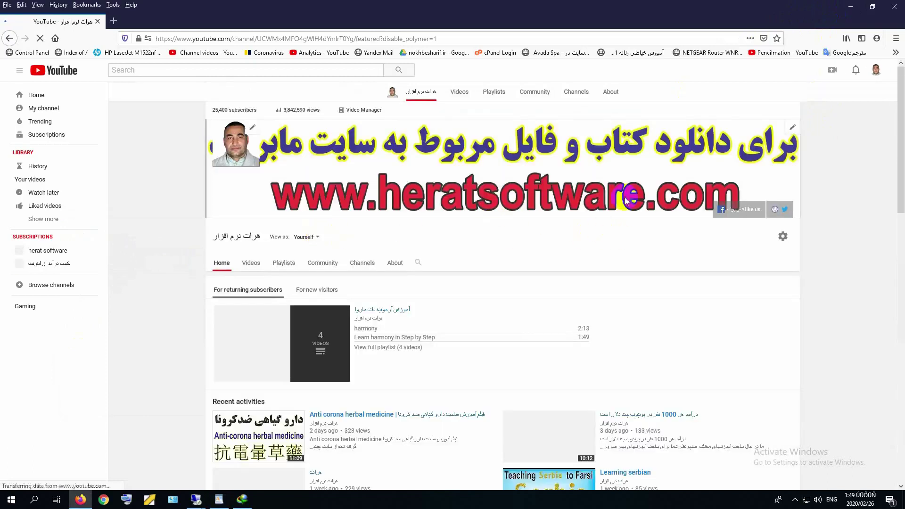
scroll(519, 258, down, 3)
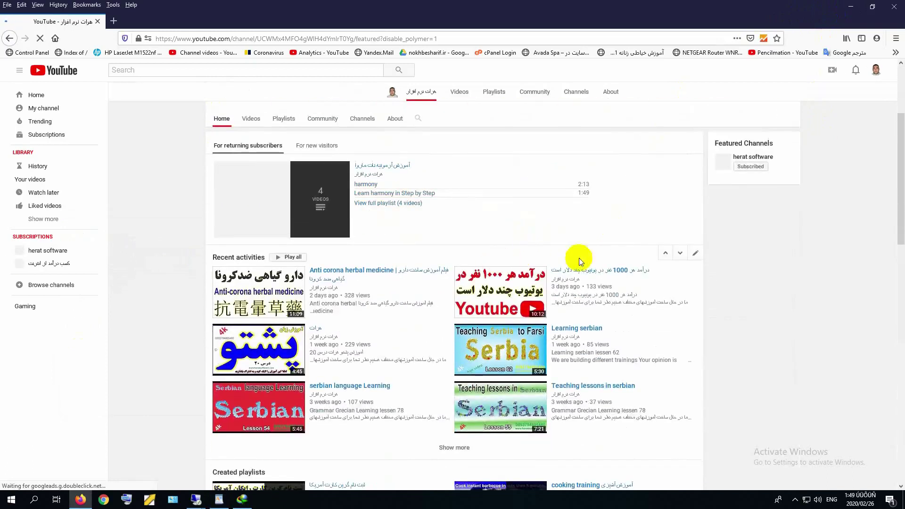
scroll(531, 238, down, 10)
scroll(531, 240, up, 13)
scroll(530, 239, up, 3)
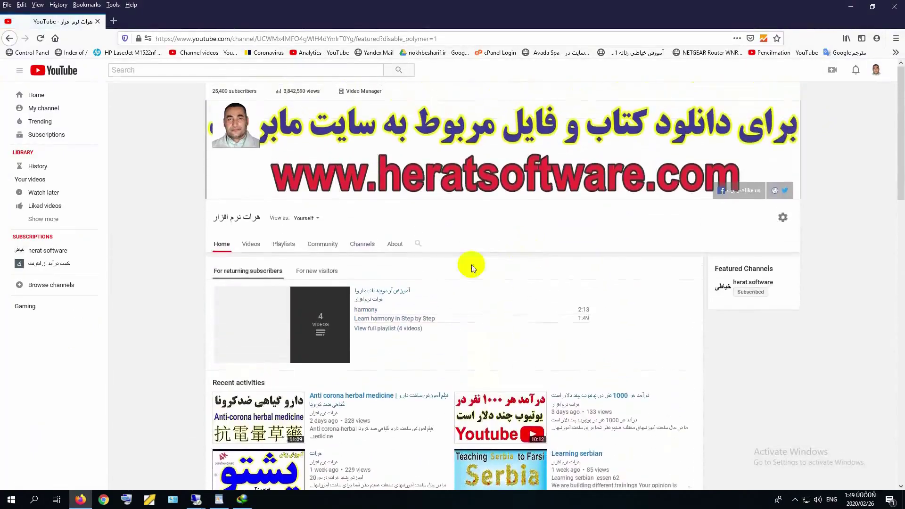
- Open the channel's created playlists and keep loading more until the complete list can be viewed
click(395, 244)
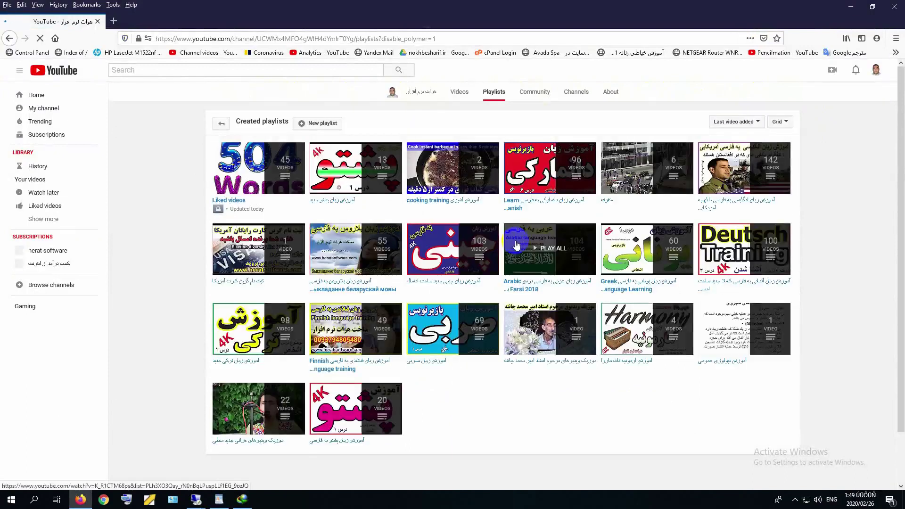
scroll(513, 330, down, 4)
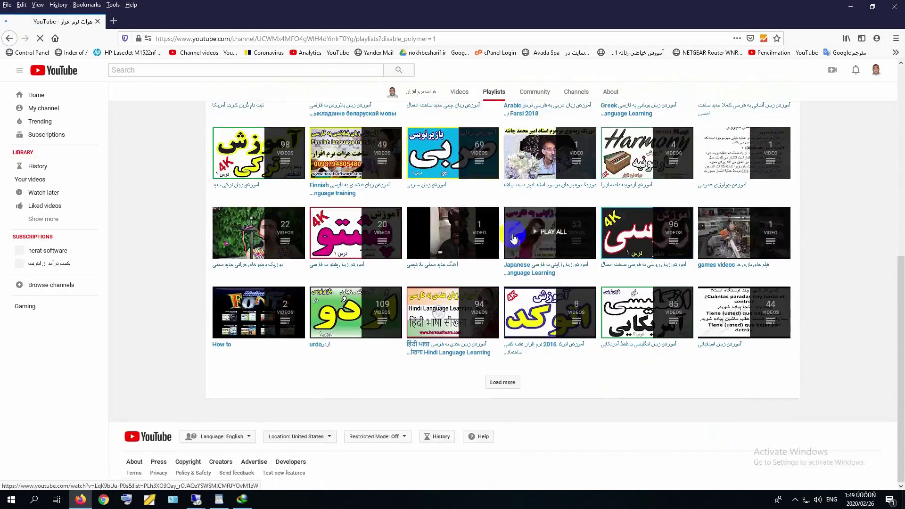
click(513, 383)
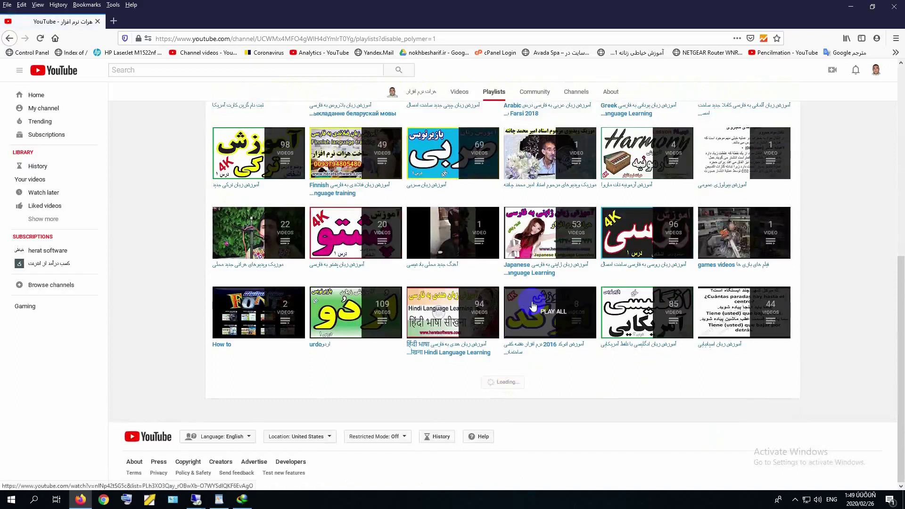
scroll(533, 304, down, 8)
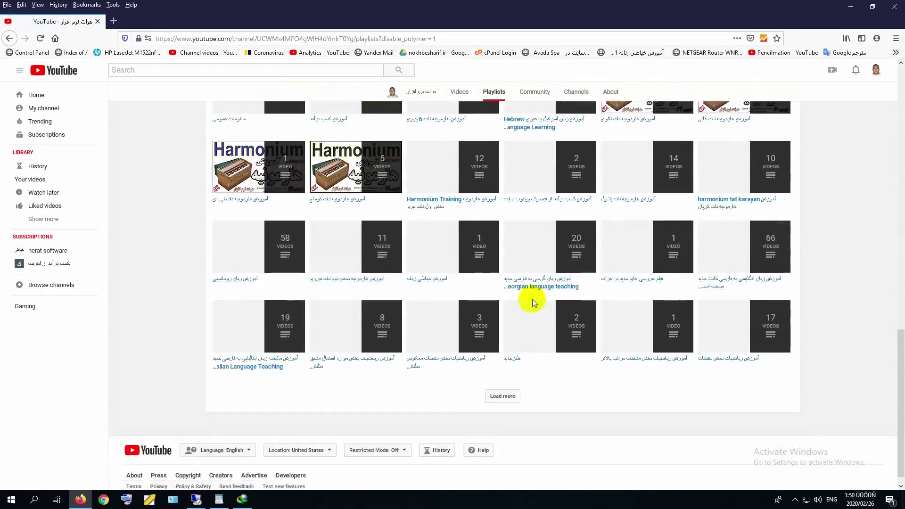
click(500, 396)
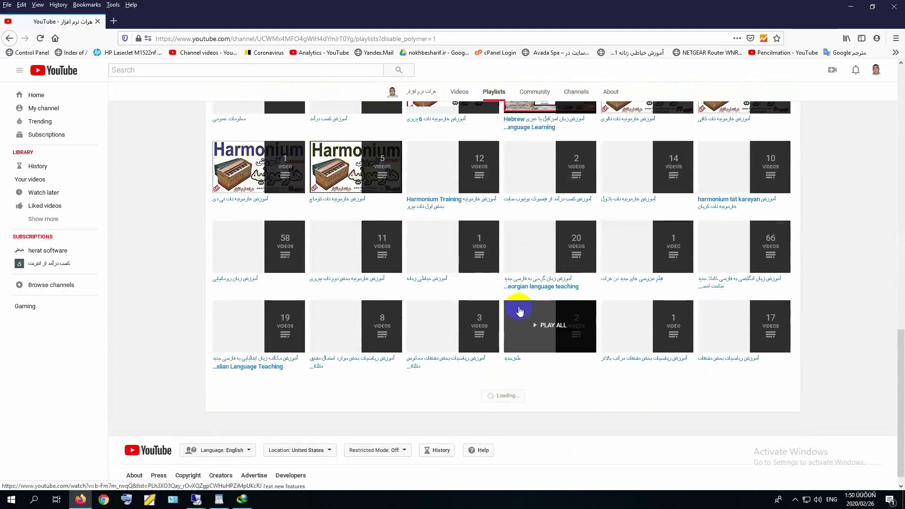
scroll(520, 310, down, 8)
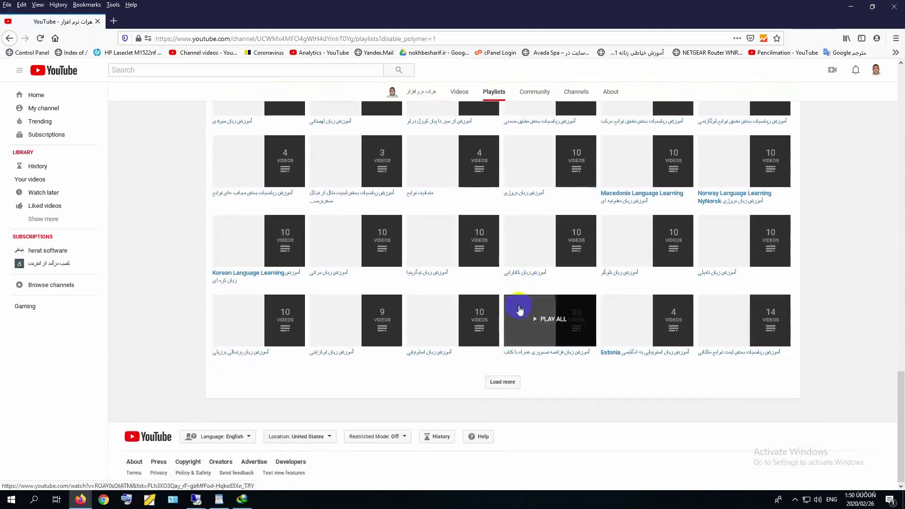
click(503, 380)
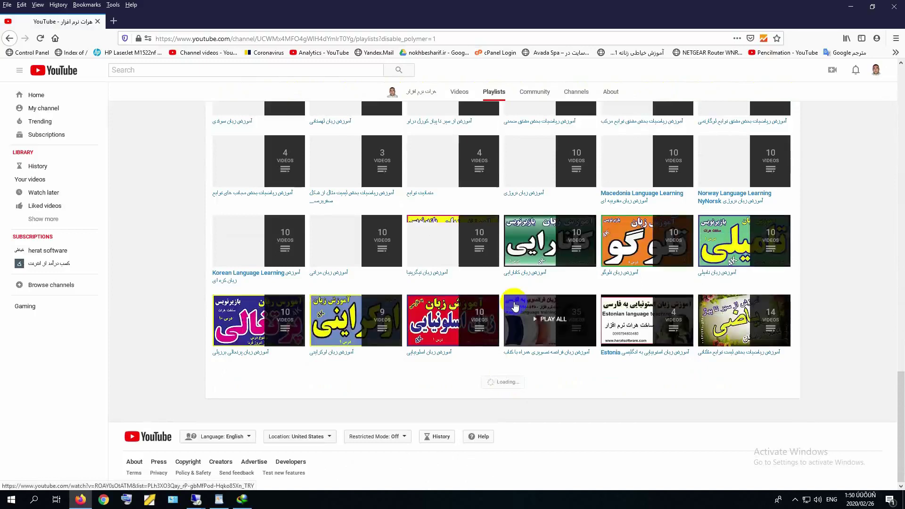
scroll(514, 307, down, 8)
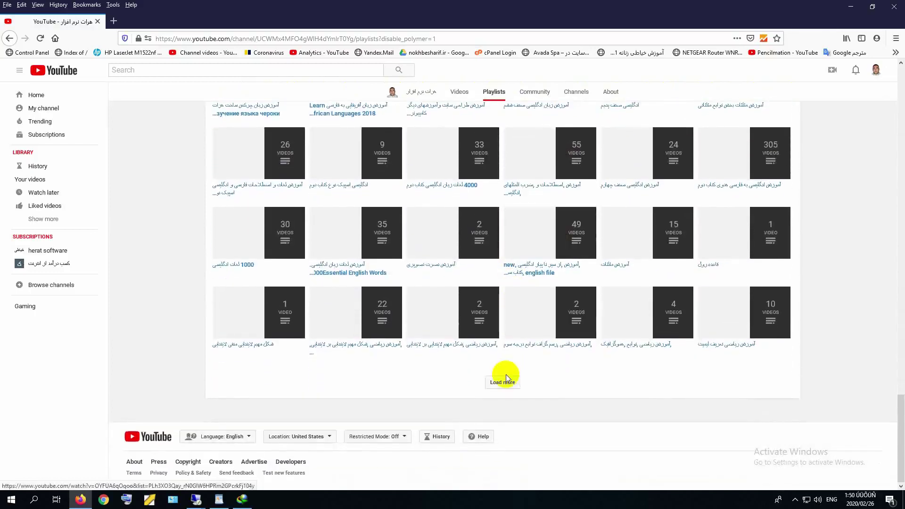
click(506, 379)
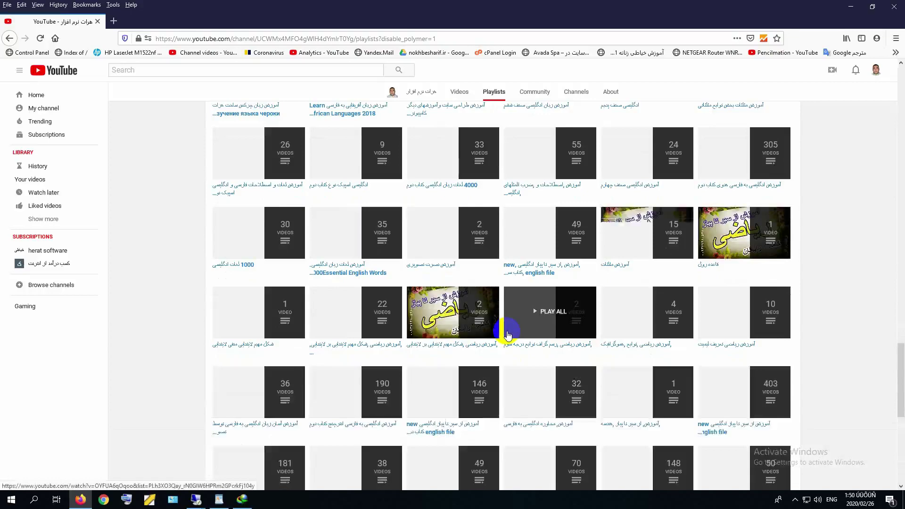
scroll(507, 332, down, 8)
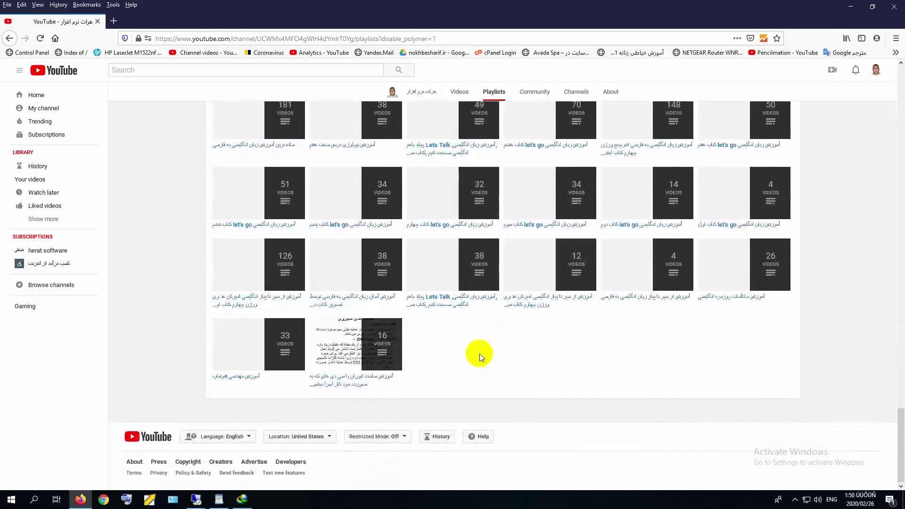
scroll(479, 355, down, 8)
scroll(480, 357, up, 20)
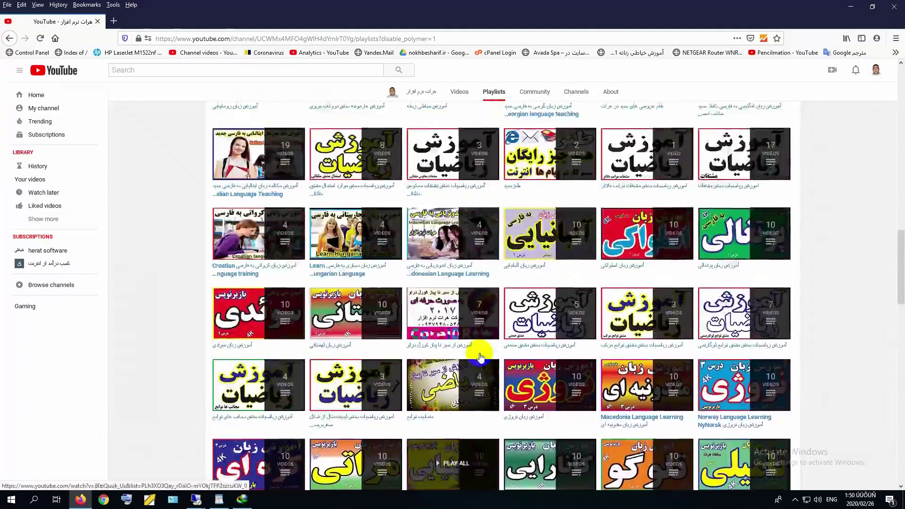
scroll(479, 357, up, 3)
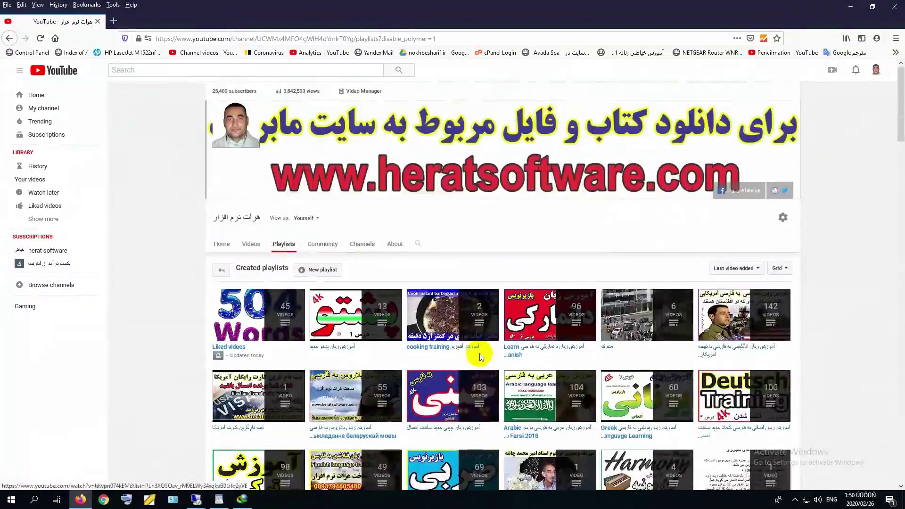
- Look through the fully loaded playlists once more from start to end, and go back to the channel's home page
scroll(548, 360, down, 15)
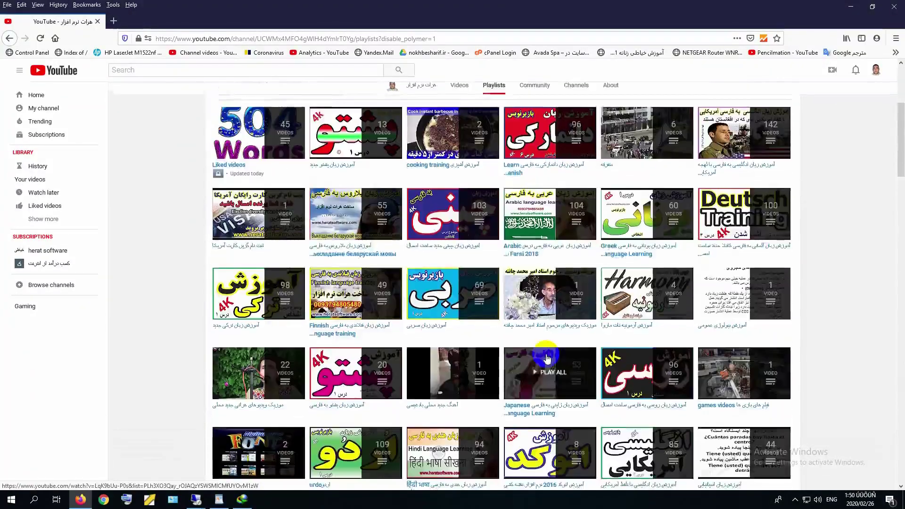
scroll(547, 358, down, 15)
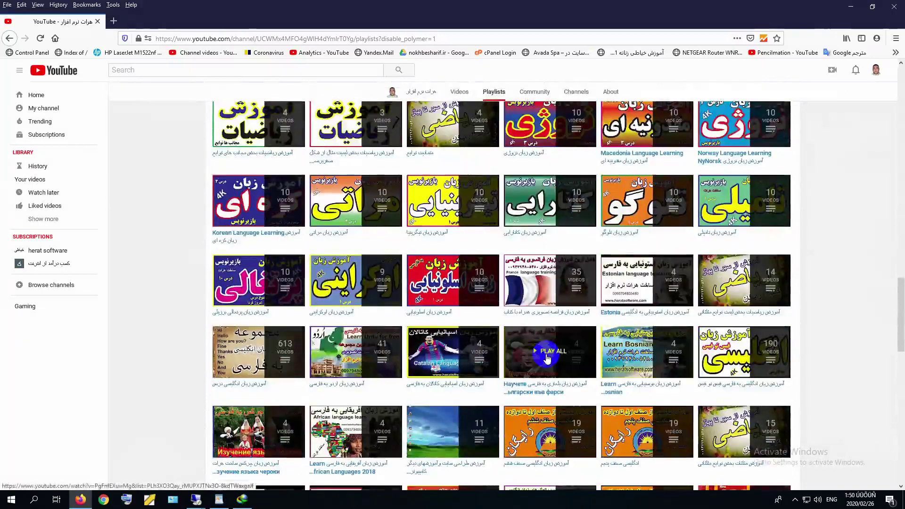
scroll(547, 358, down, 3)
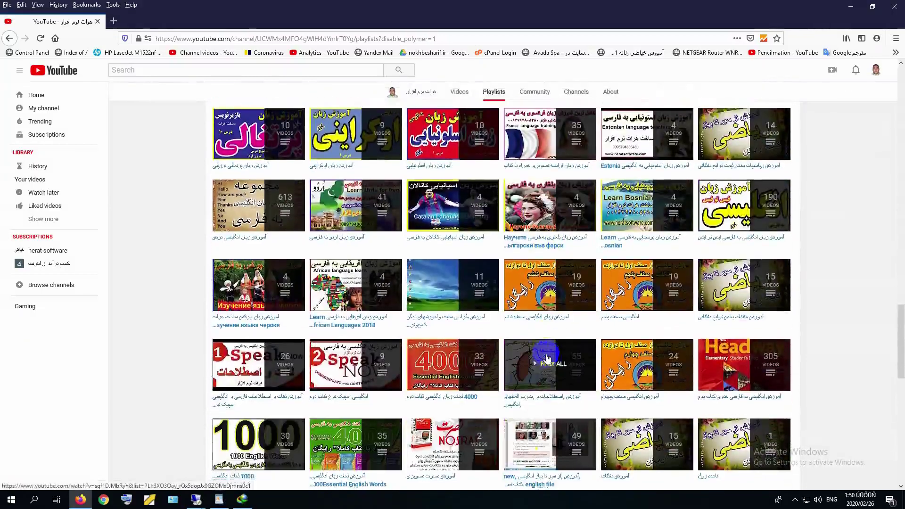
scroll(547, 359, down, 3)
scroll(547, 359, down, 5)
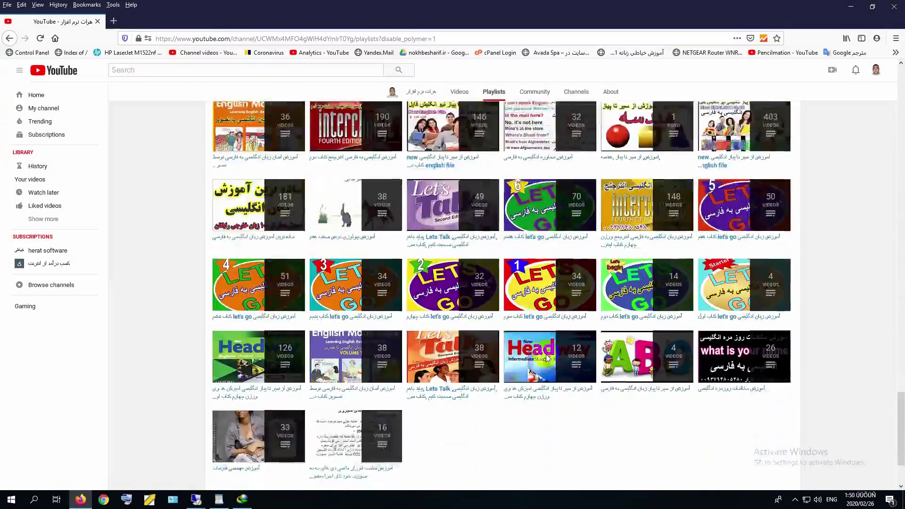
scroll(547, 358, down, 10)
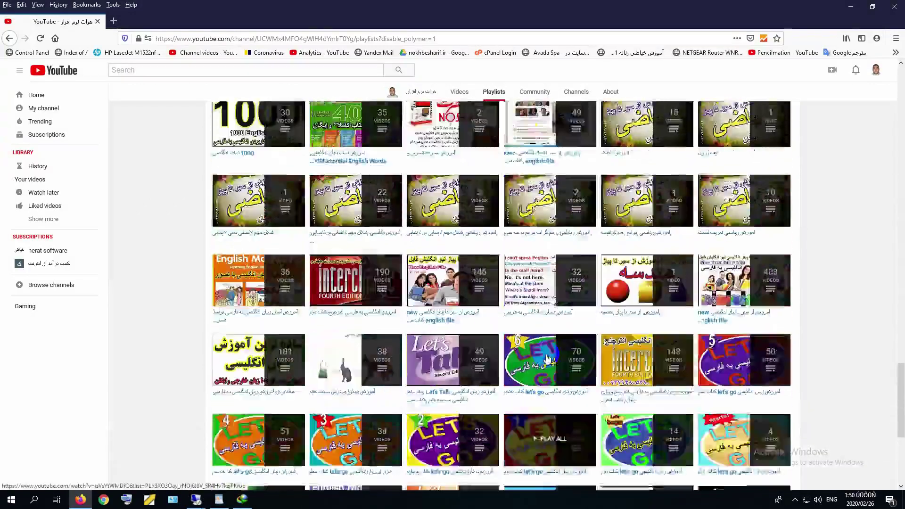
scroll(547, 358, up, 20)
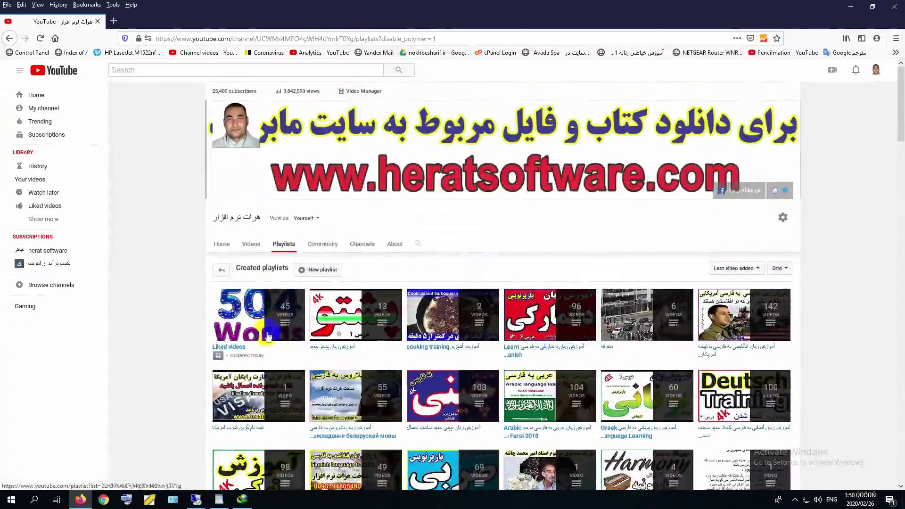
click(227, 248)
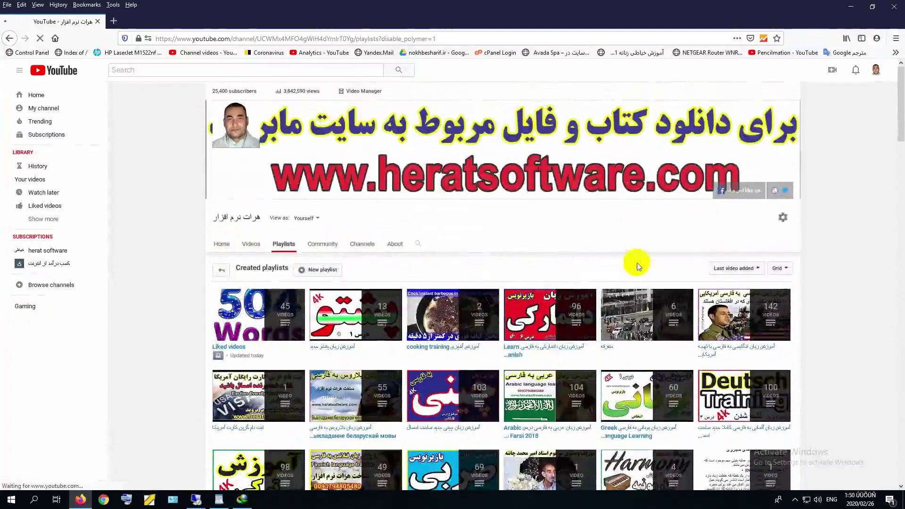